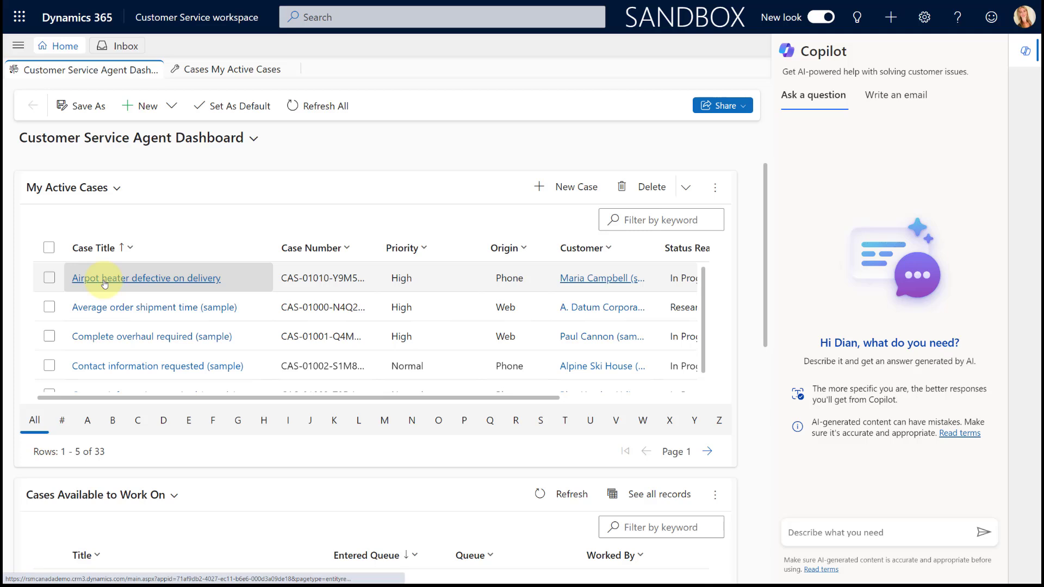
Step: Open the active case "Airpot heater defective on delivery" and review its product and description
click(134, 285)
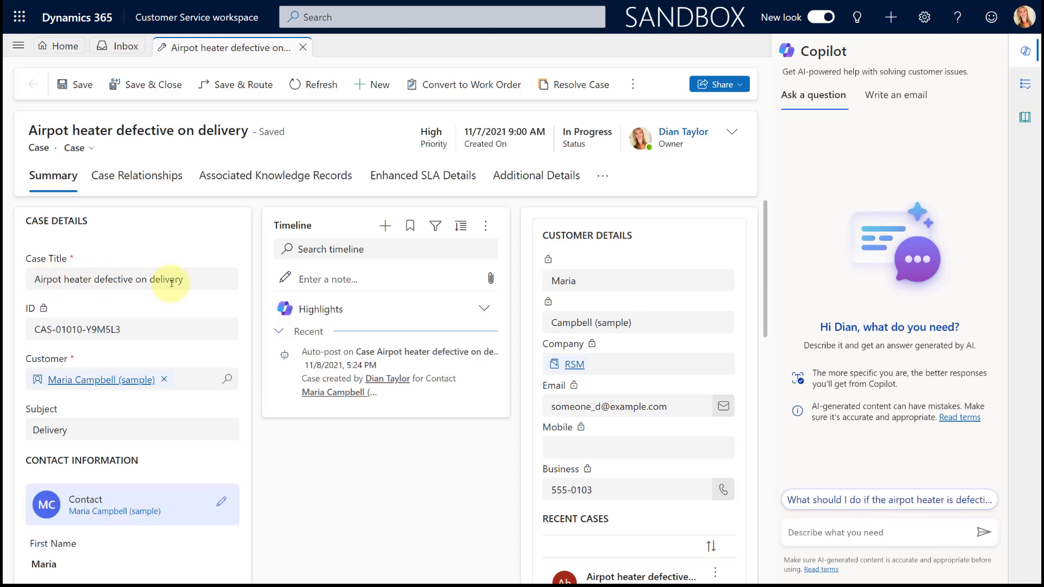
scroll(171, 284, down, 4)
scroll(172, 284, down, 8)
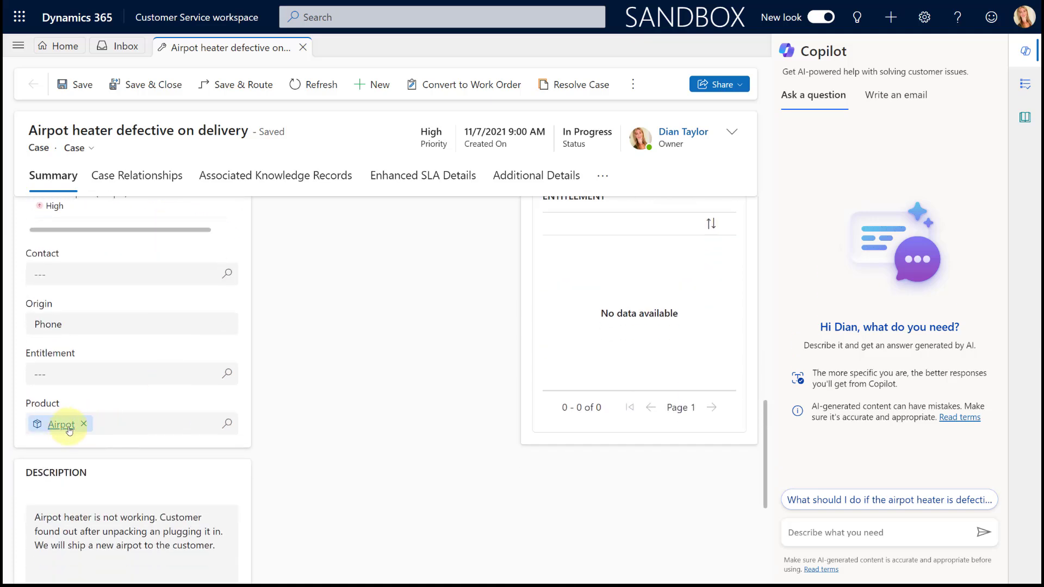
scroll(82, 422, down, 2)
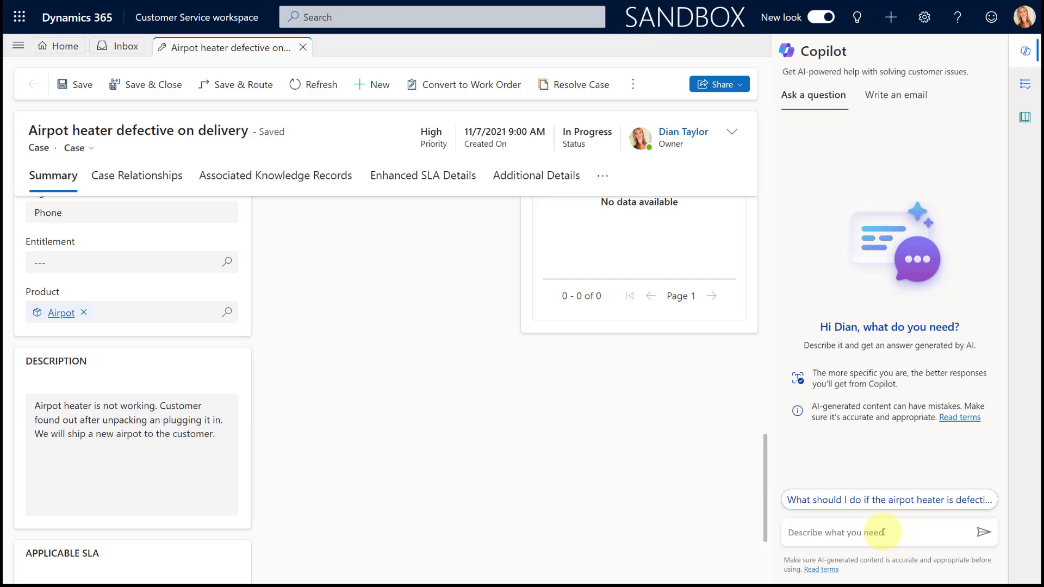
Step: Ask Copilot to "Show product cases" for the open case and examine the product named in its answer
text(Show product cases)
key(Return)
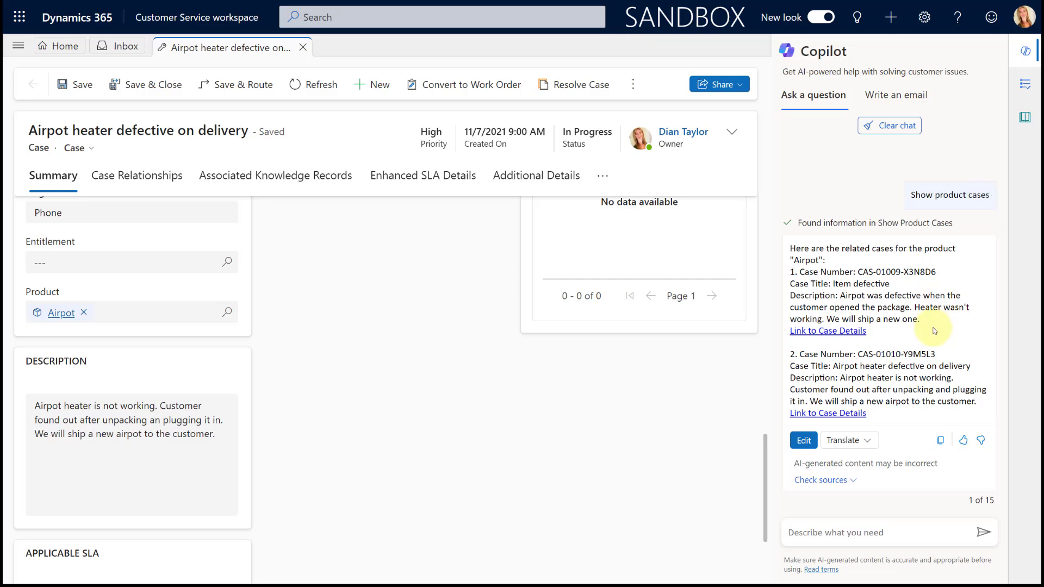
double_click(815, 260)
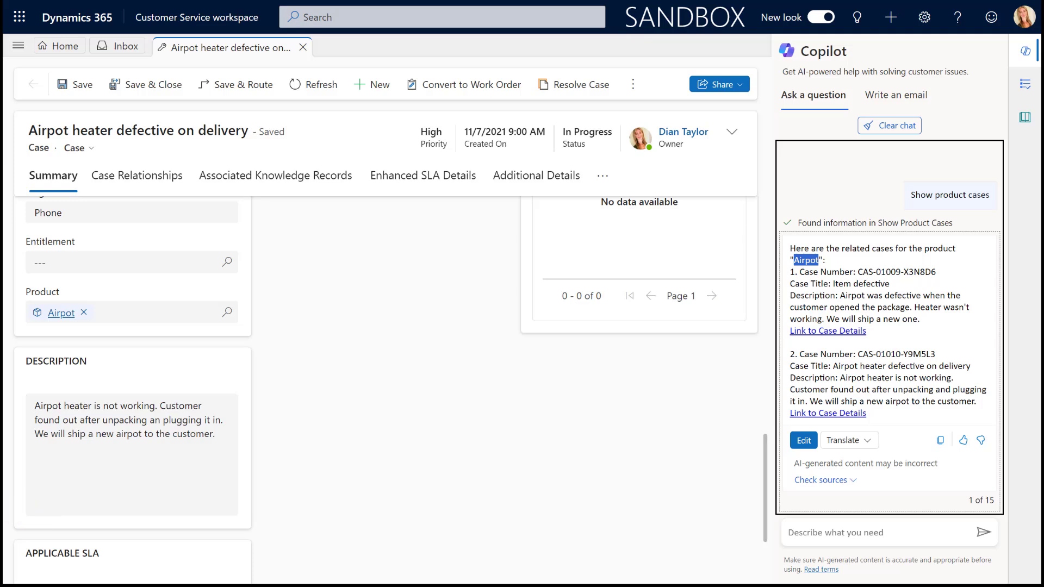
click(340, 442)
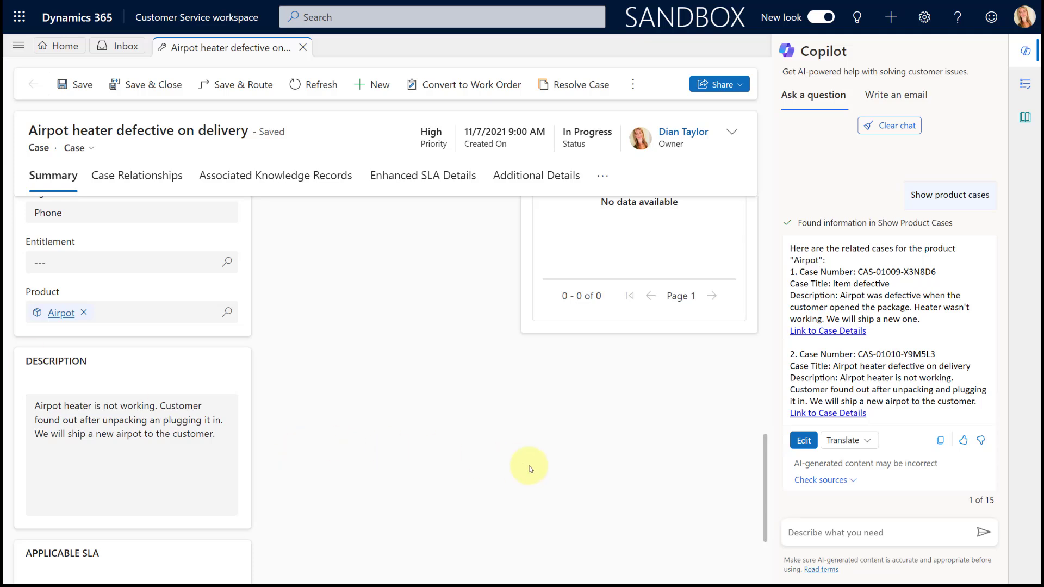
Step: Check the sources of Copilot's answer to see which plugin was used, and collapse them again
click(851, 481)
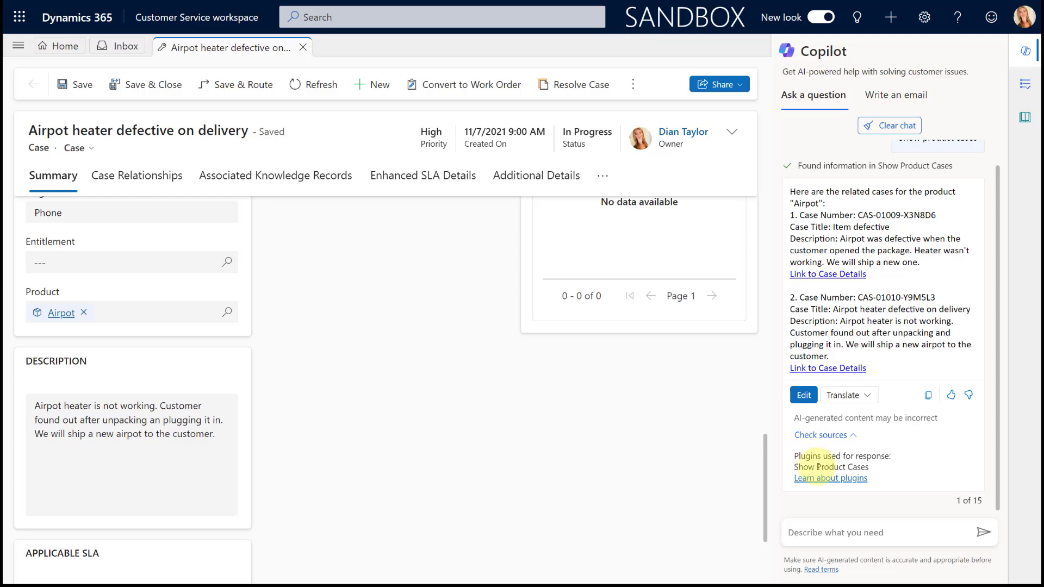
drag(795, 466, 885, 479)
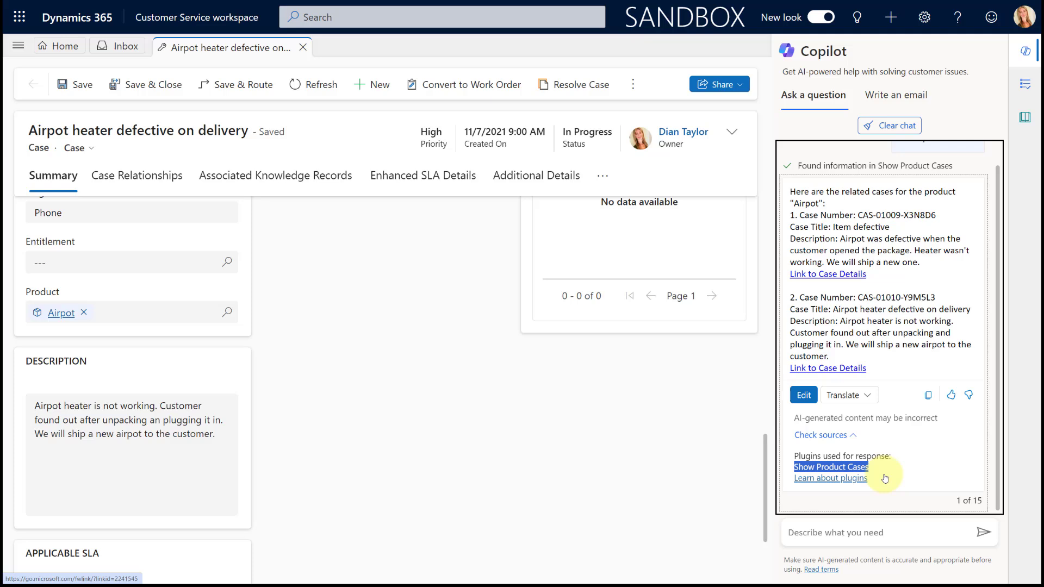
click(853, 435)
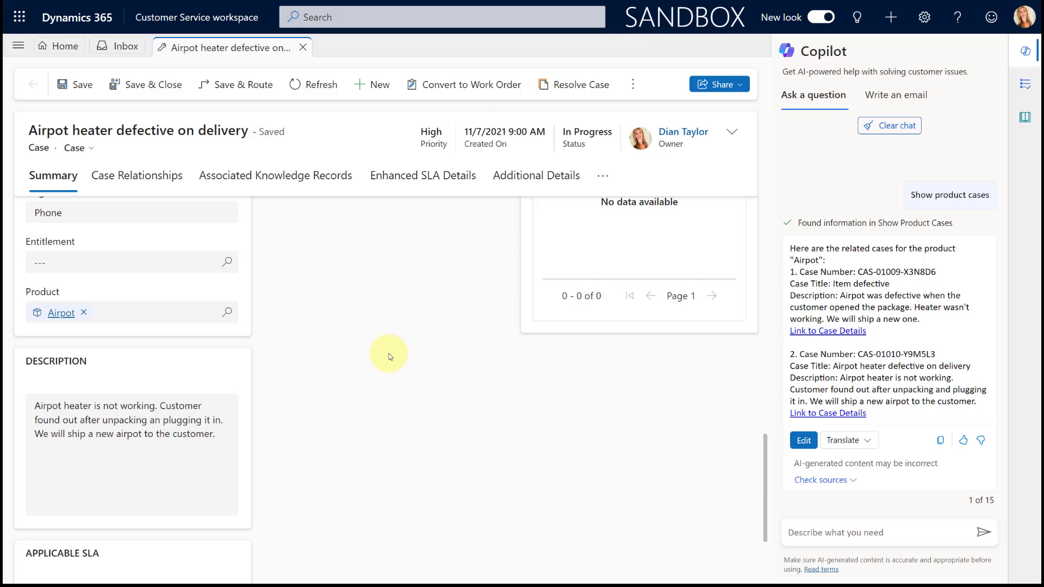
Step: From the home dashboard, ask Copilot to "Show product cases for Airpot" and check the sources of its answer
click(303, 49)
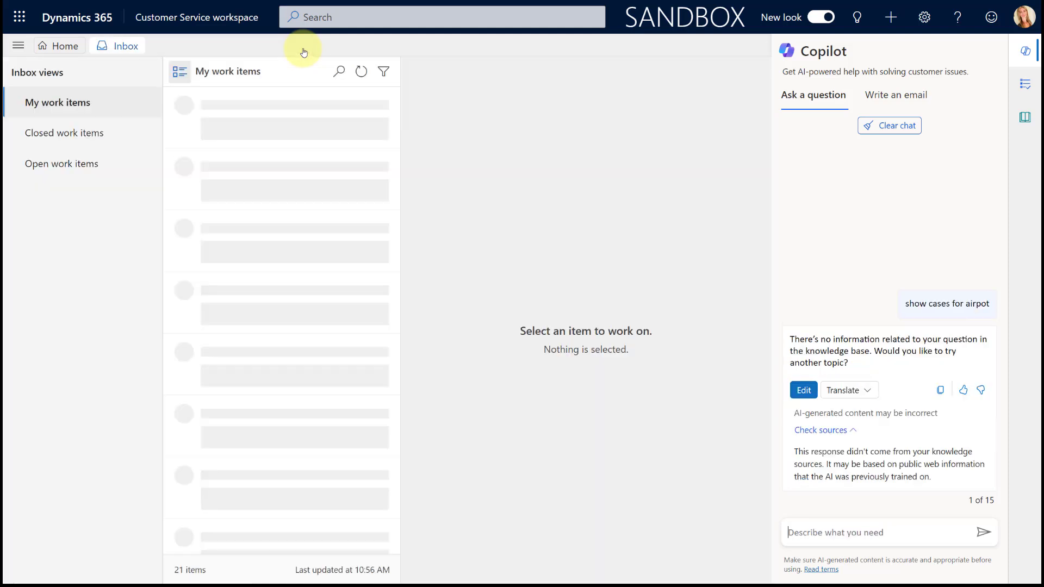
click(55, 47)
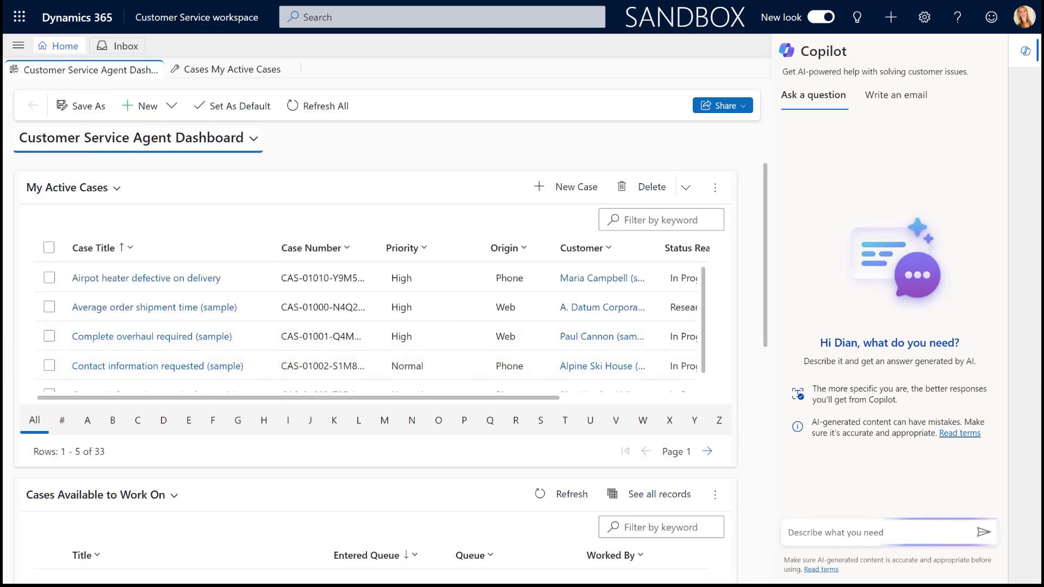
click(862, 533)
text(Show product cases)
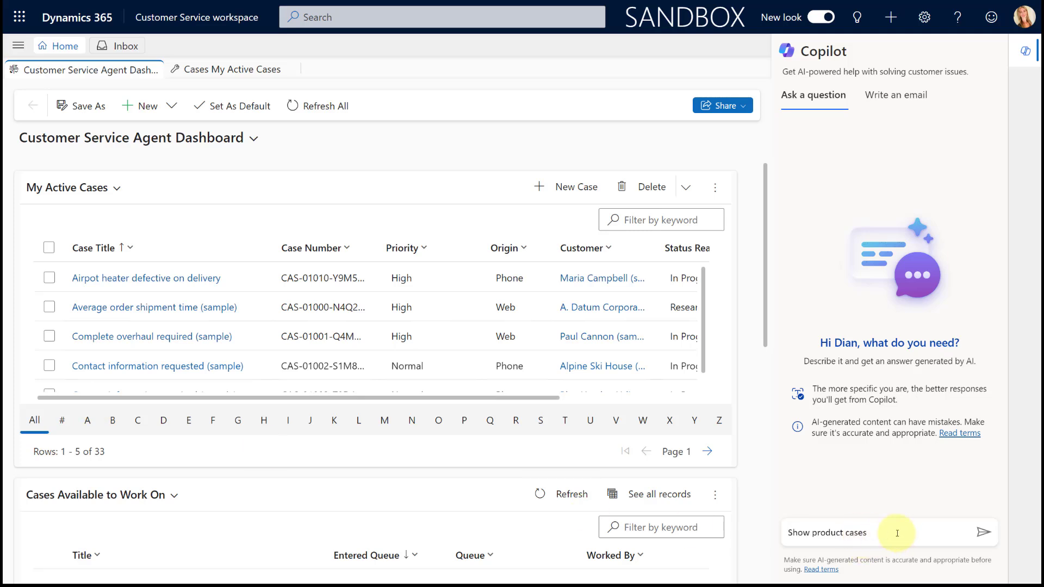
text( for Airpot)
key(Return)
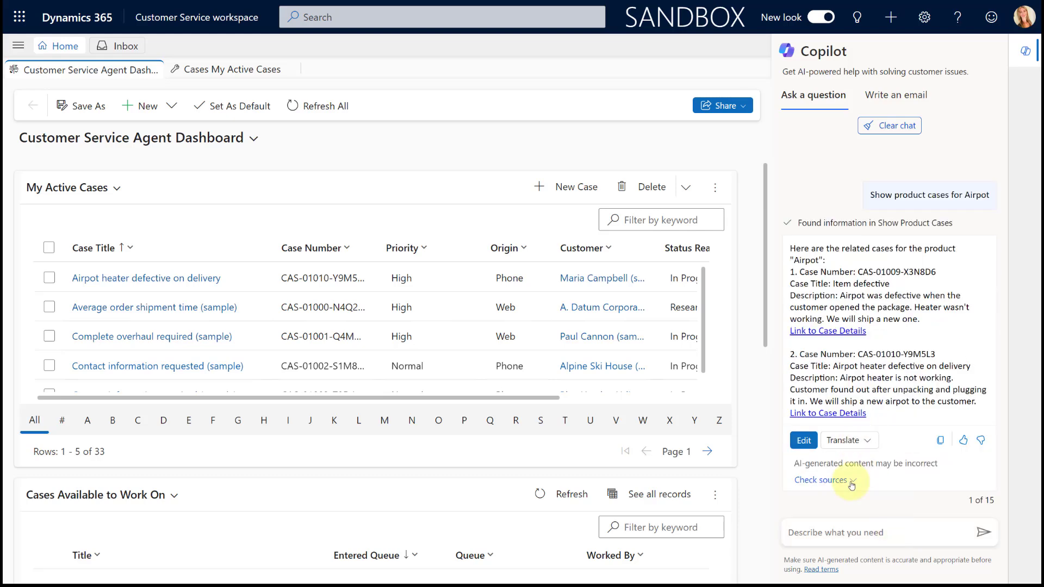
click(852, 482)
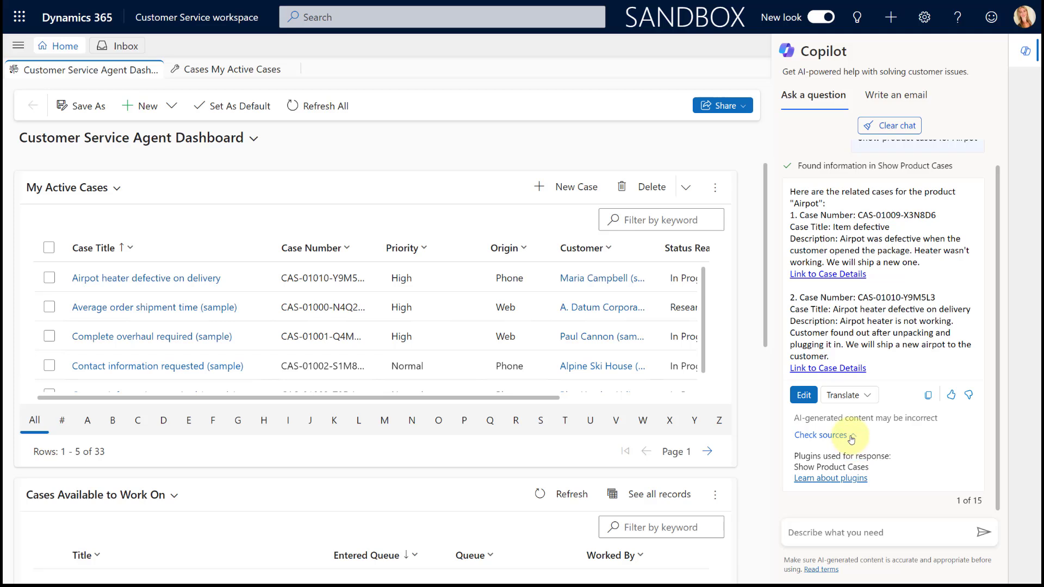
click(851, 438)
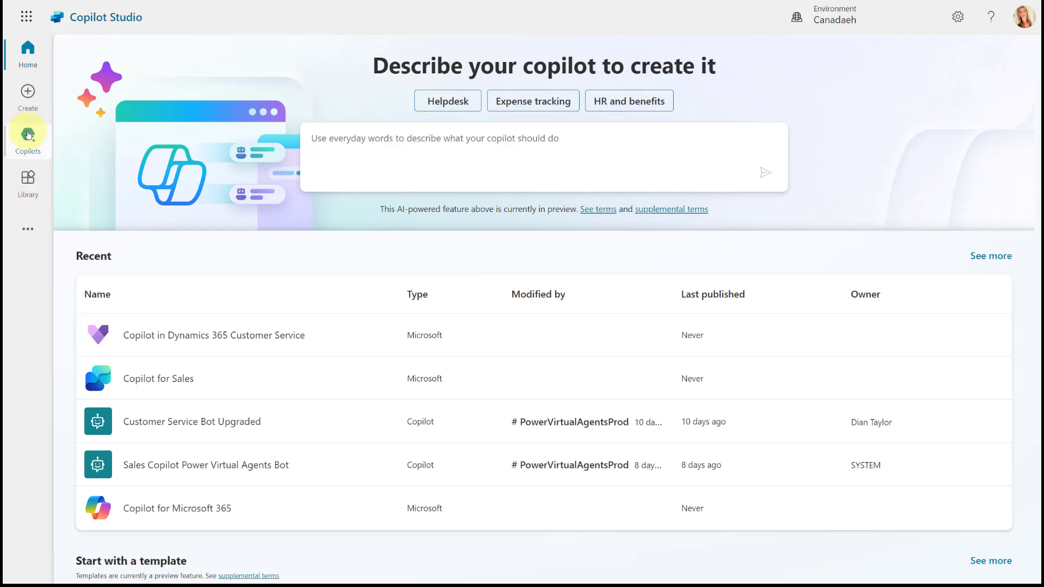
Step: In Copilot Studio, start a new prompt action named "Show Product Cases" for Copilot in Dynamics 365 Customer Service
click(30, 140)
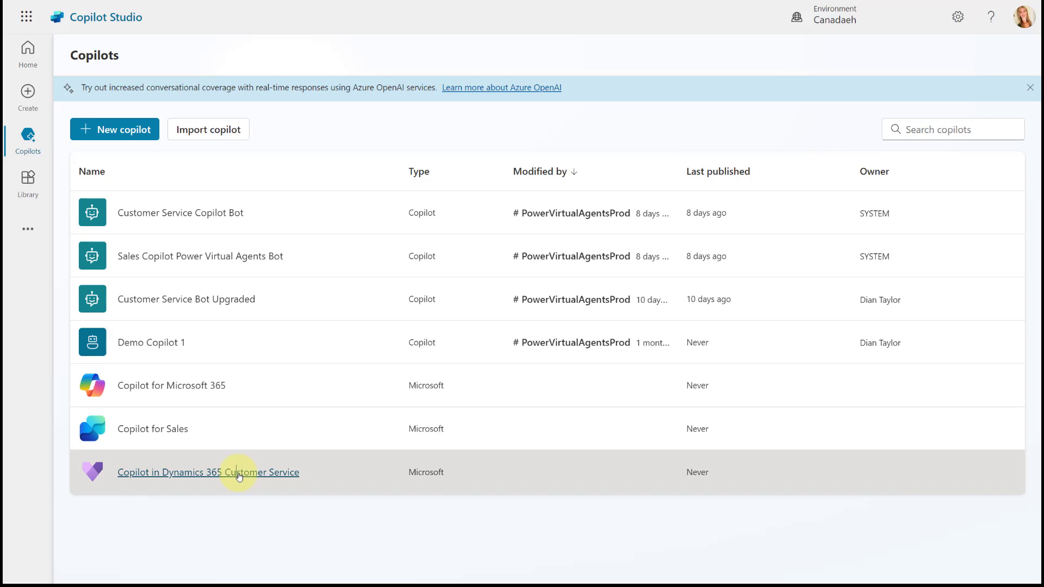
click(239, 474)
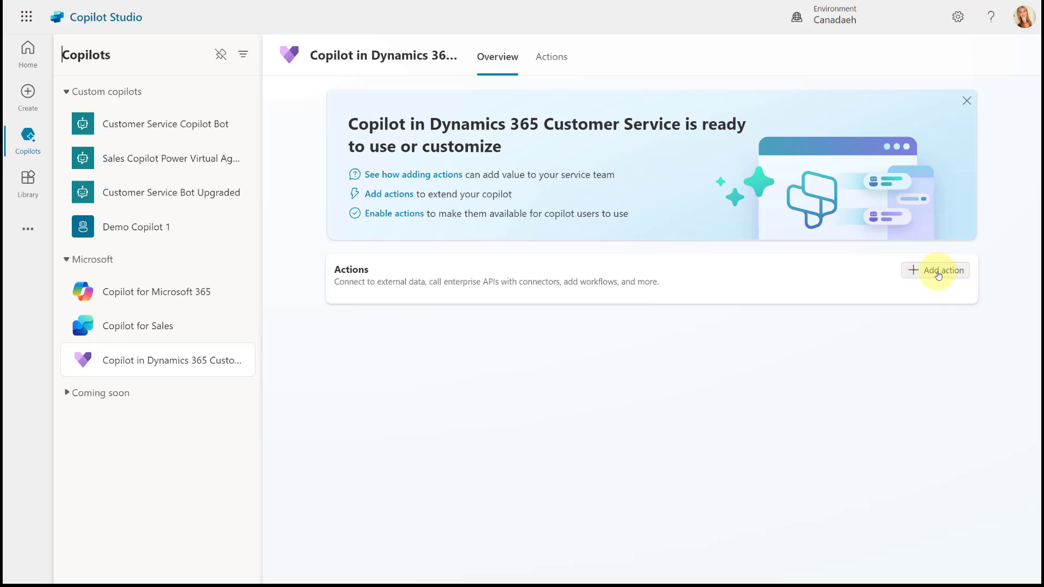
click(548, 57)
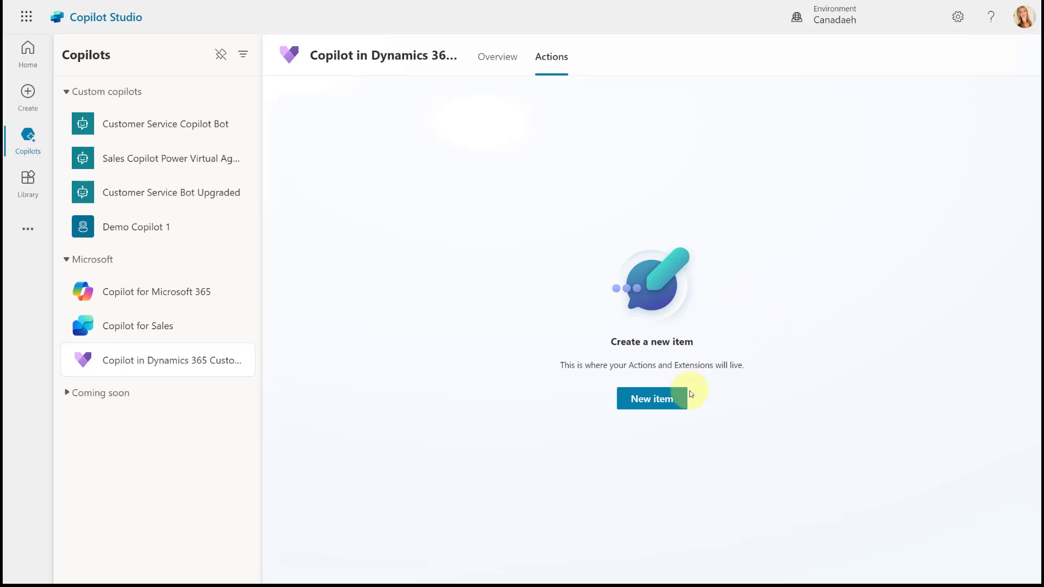
click(643, 400)
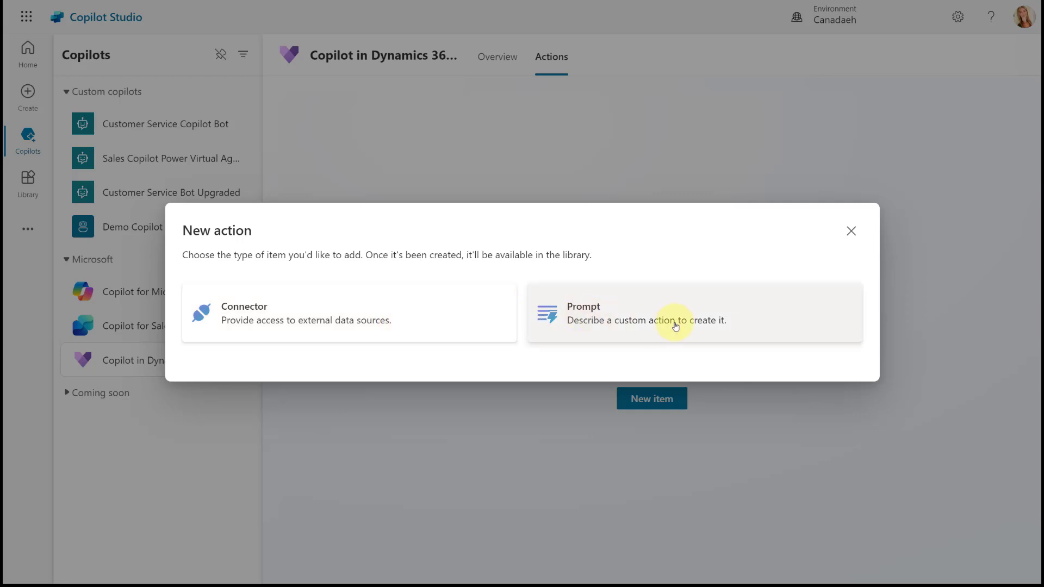
click(680, 325)
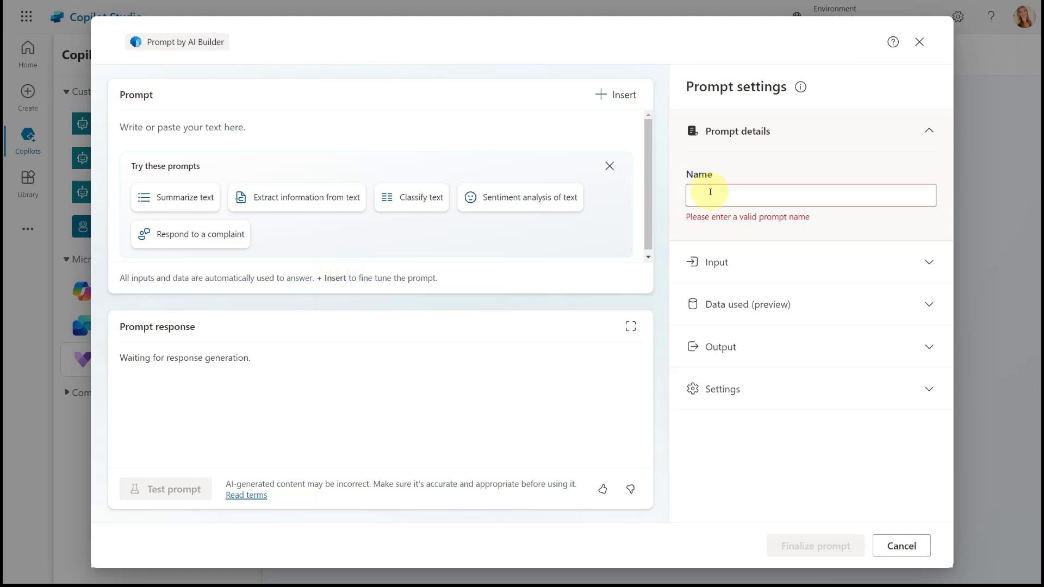
click(732, 199)
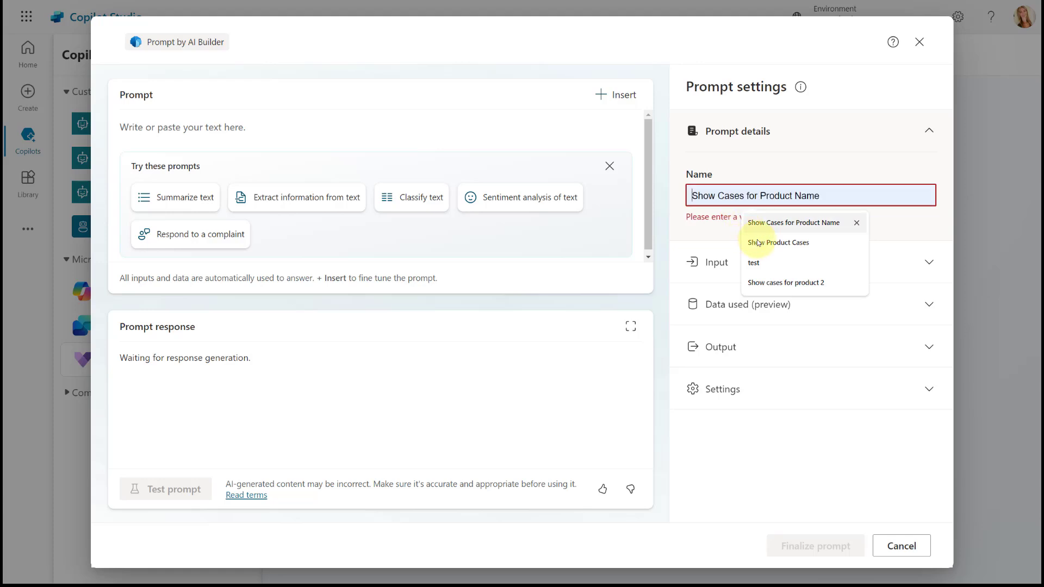
click(779, 243)
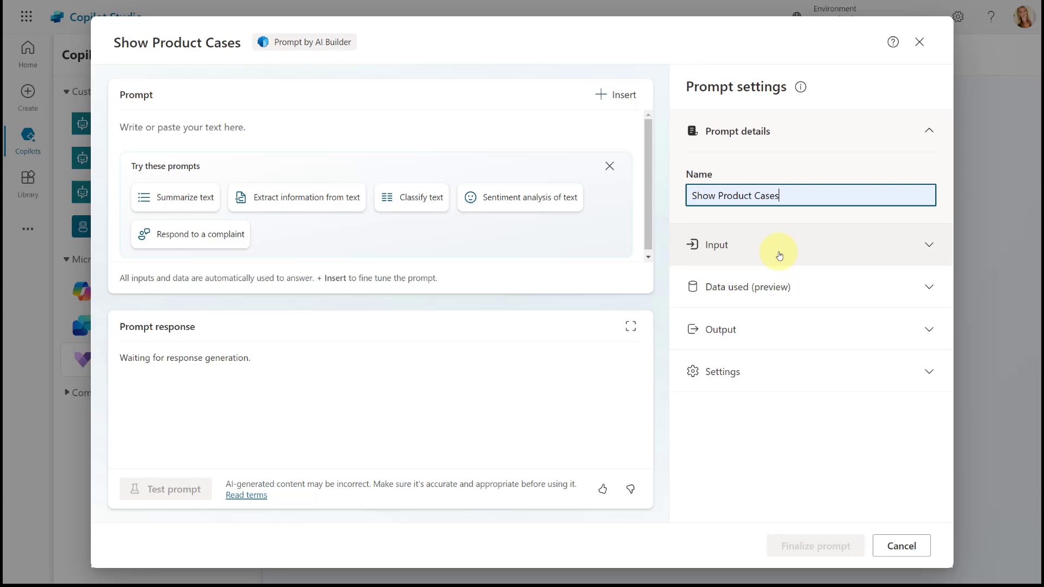
Step: Add an input named "Product Name" to the prompt with "Airpot" as its sample data
click(762, 256)
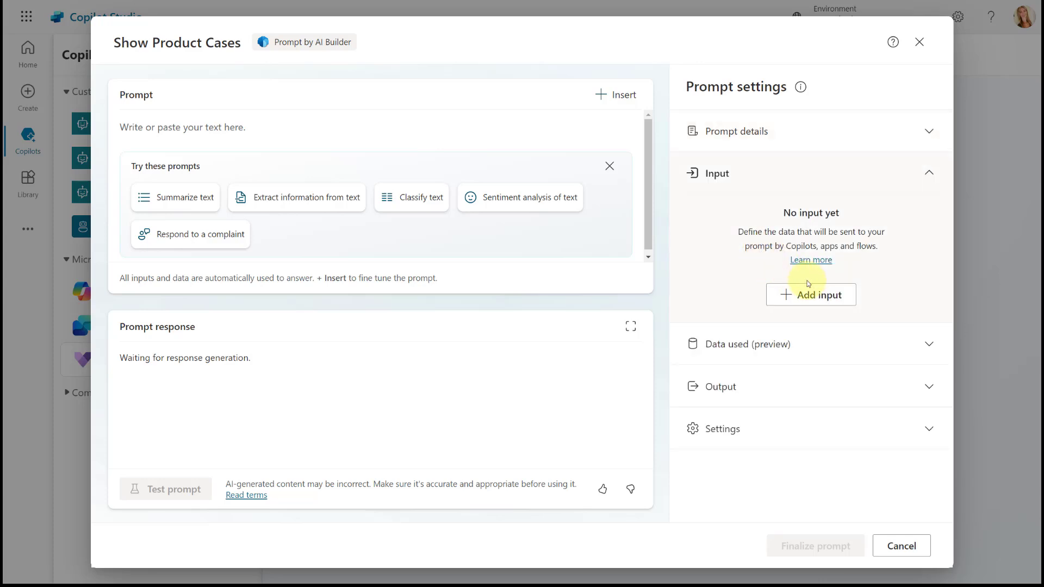
click(818, 294)
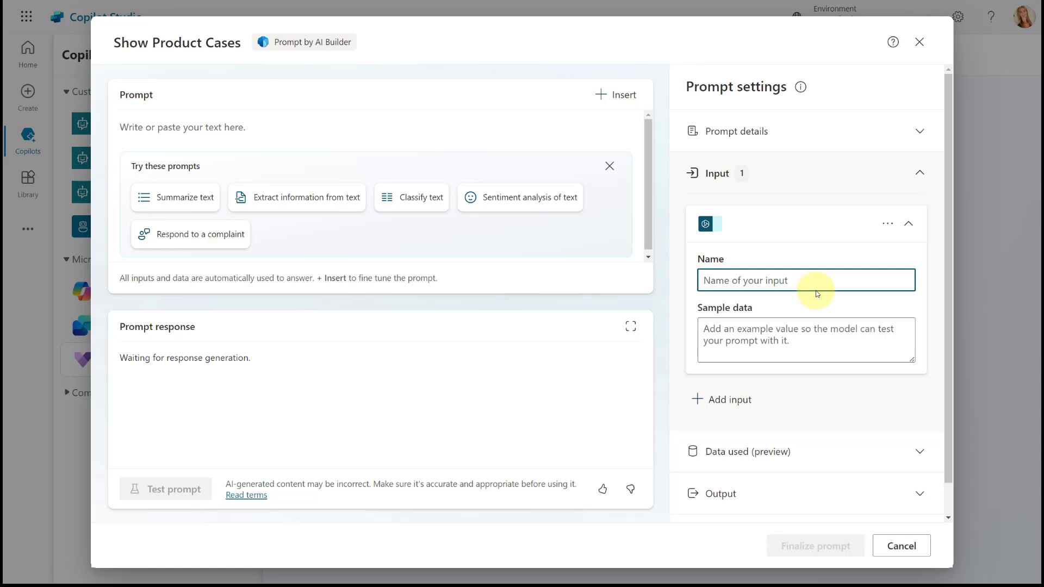
text(Prodouc)
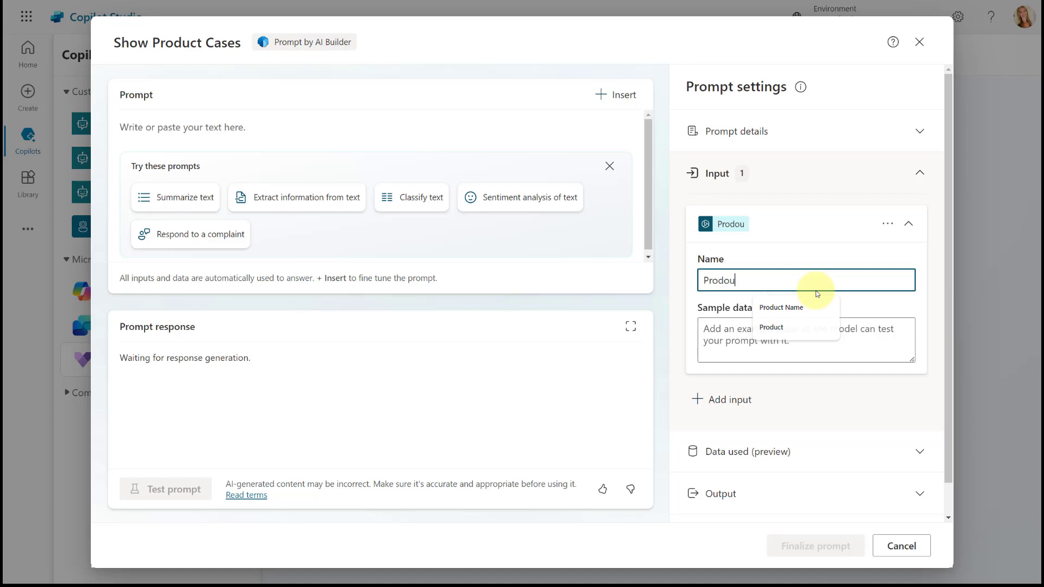
key(BackSpace)
key(BackSpace)
key(BackSpace)
text(uct Name)
click(769, 280)
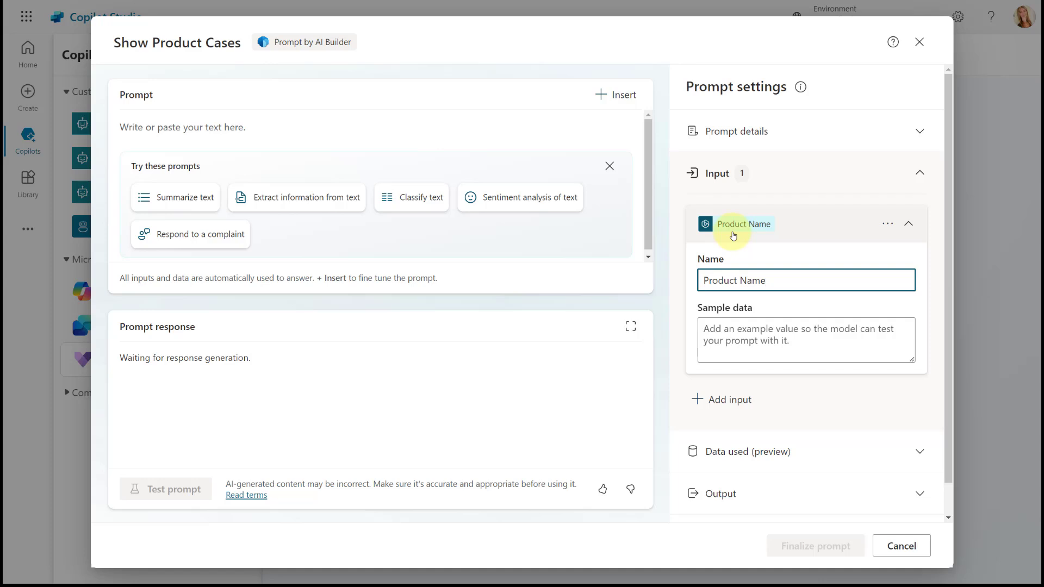
click(744, 332)
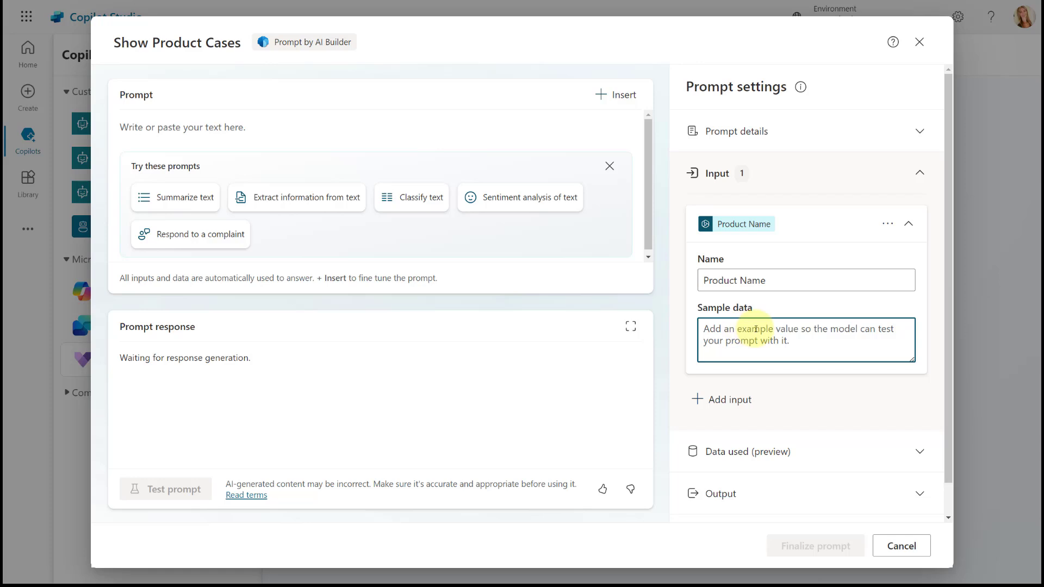
text(Airpot)
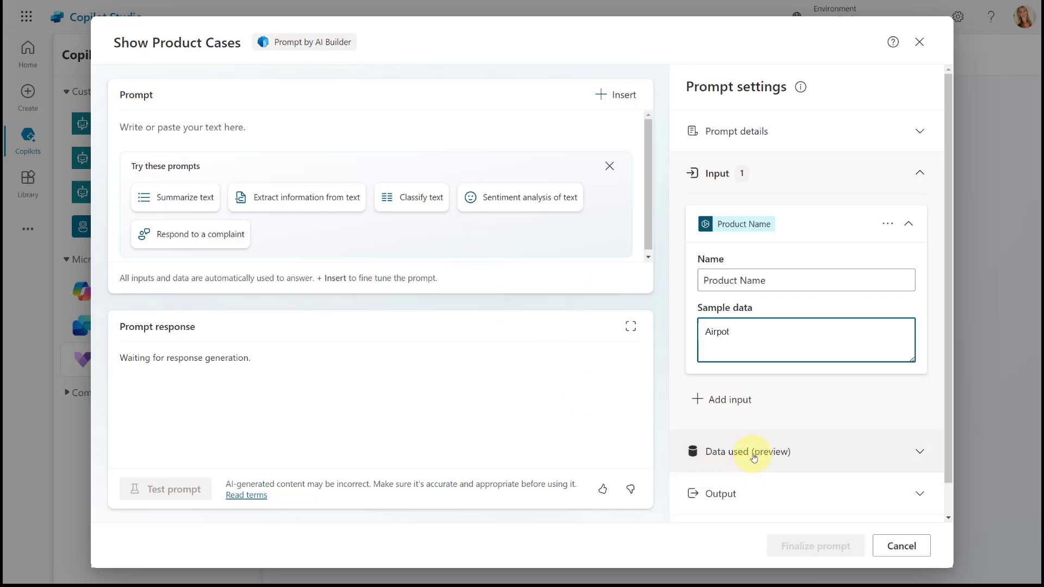
Step: Add the Product table as the prompt's data source and set its filter attribute to Name
click(754, 458)
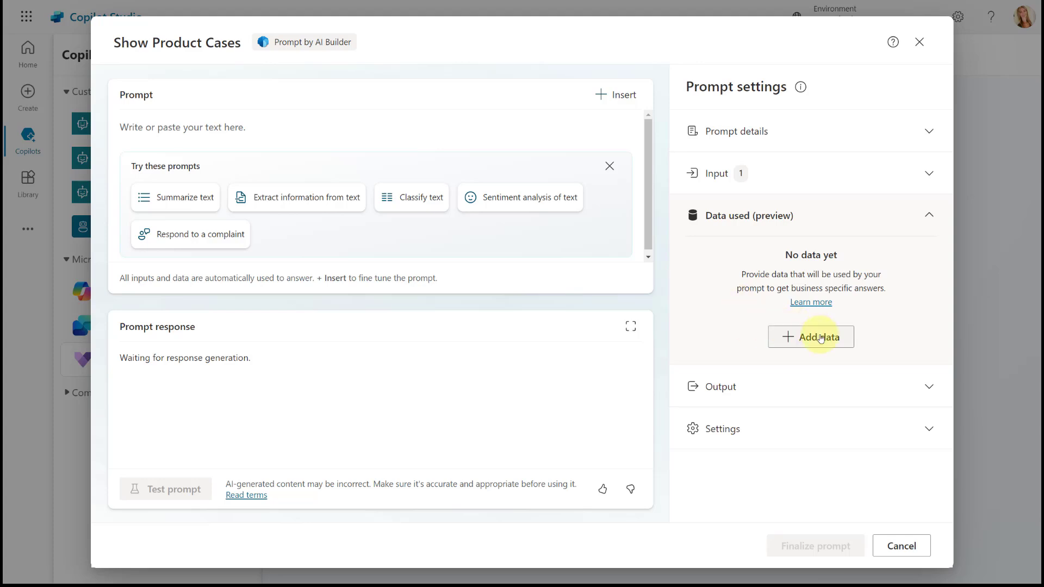
click(821, 338)
click(636, 247)
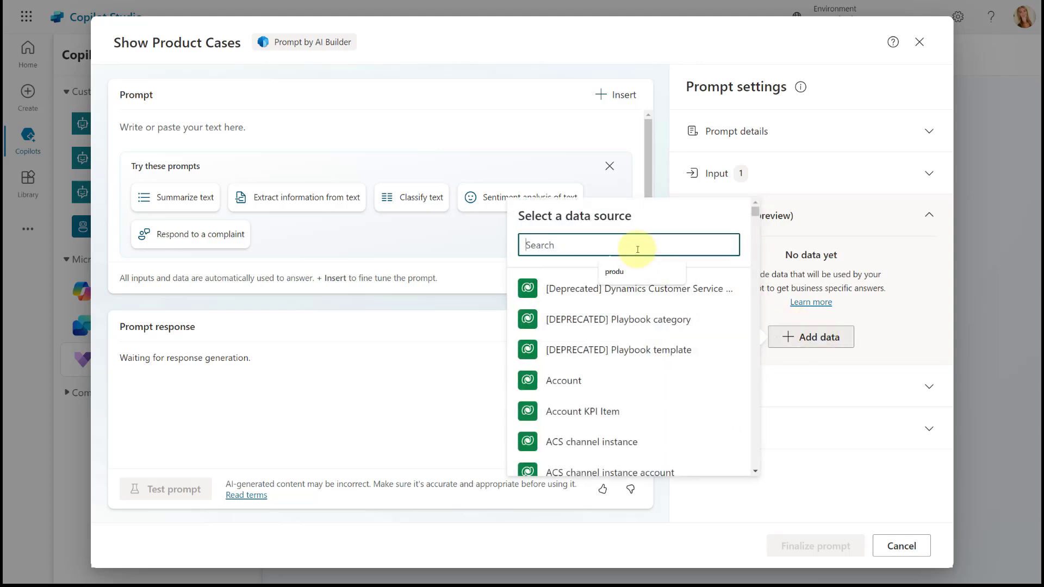
text(produ)
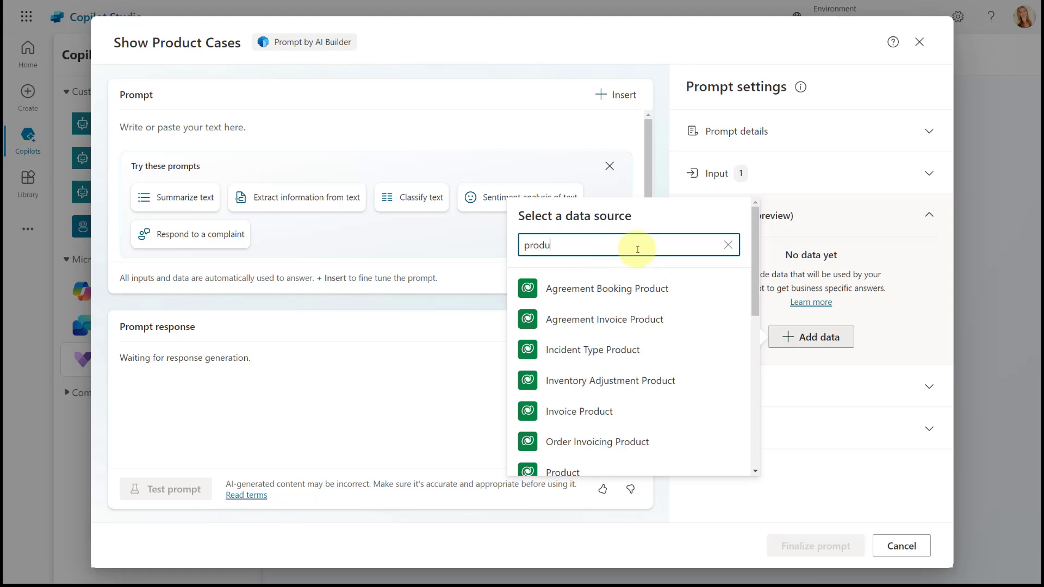
scroll(560, 462, down, 1)
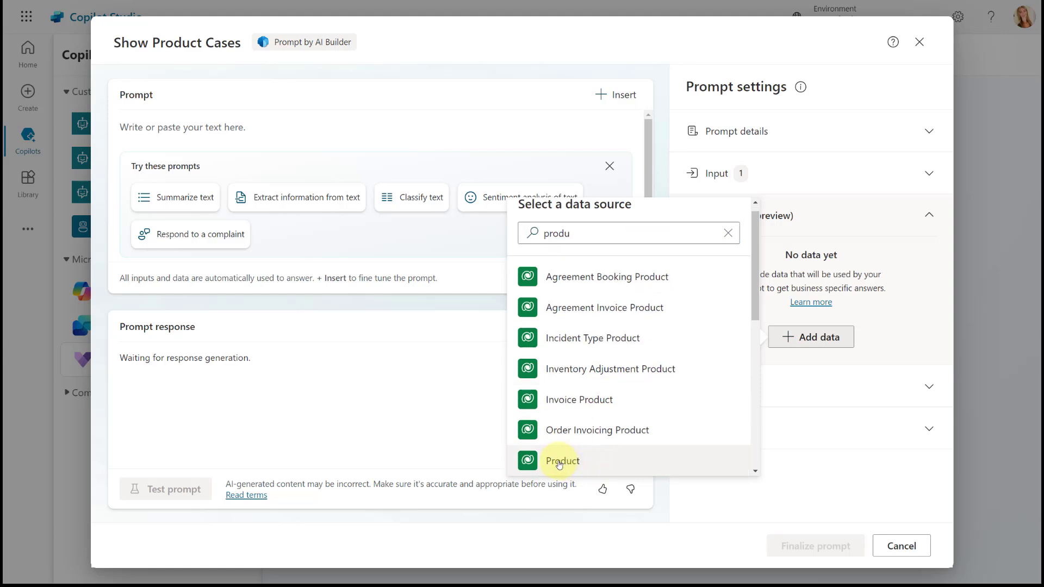
click(560, 464)
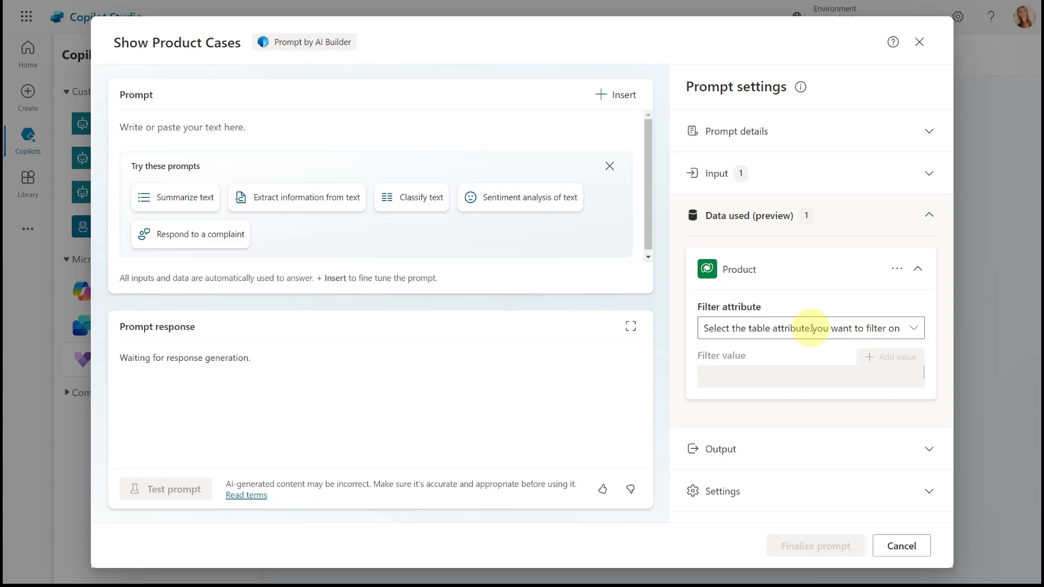
click(811, 329)
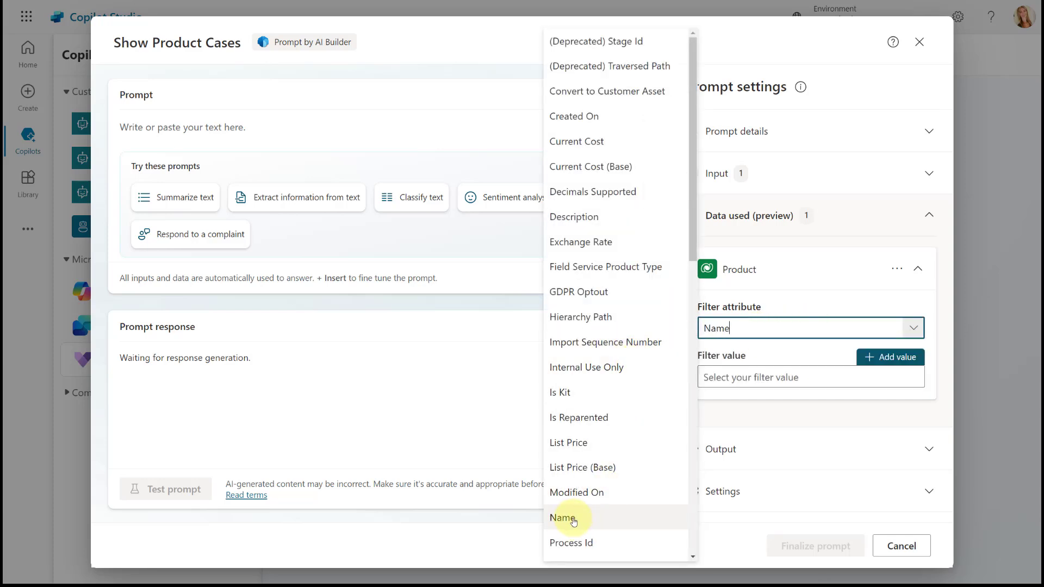
click(562, 518)
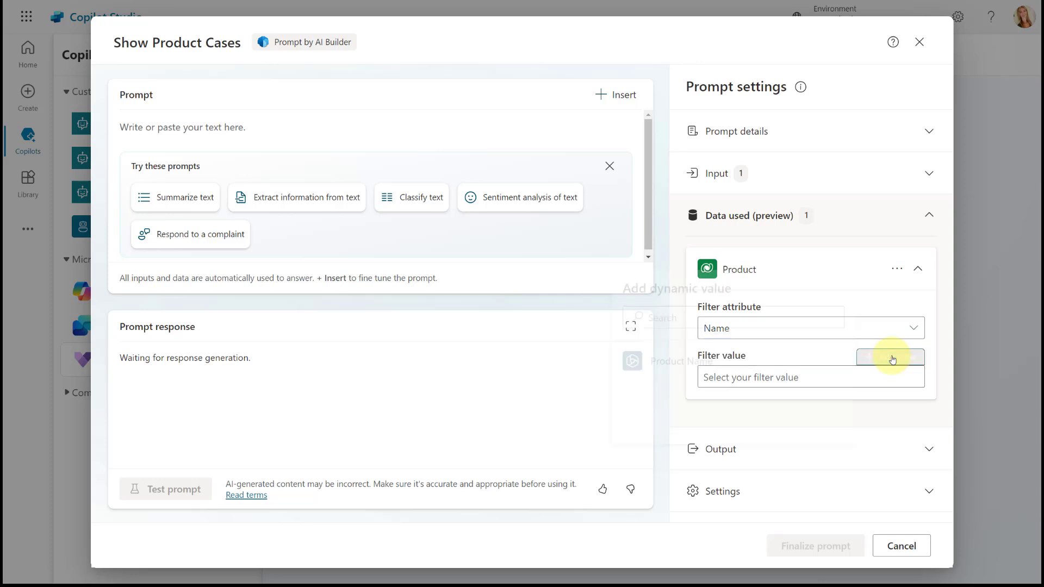
Step: Set the Product table's filter value to the Product Name input
click(893, 359)
click(659, 362)
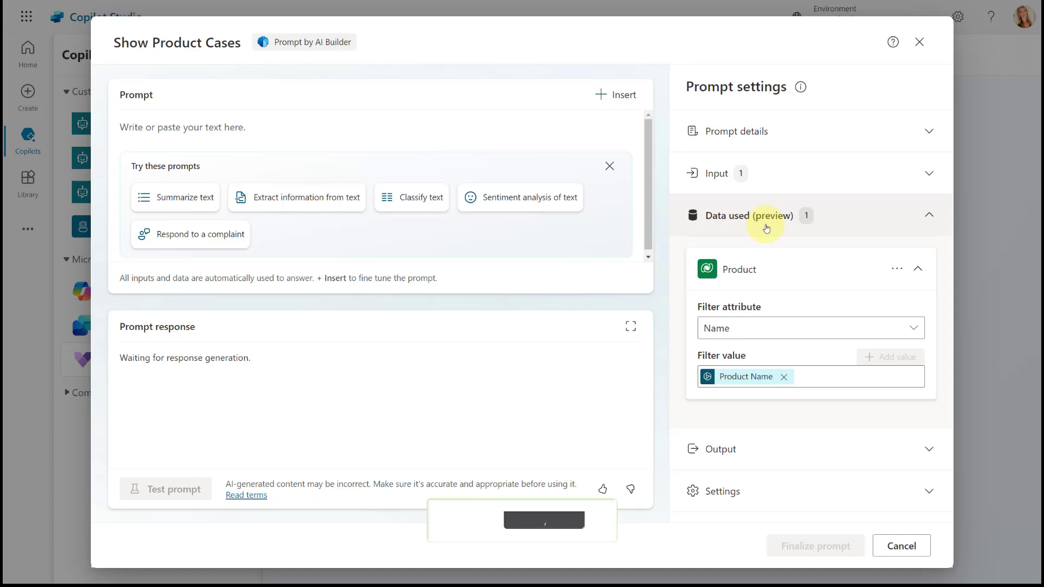
Step: Write the prompt "Show cases for [Product Name input]. Show me a list of all related cases, including case number, case title and description."
click(230, 128)
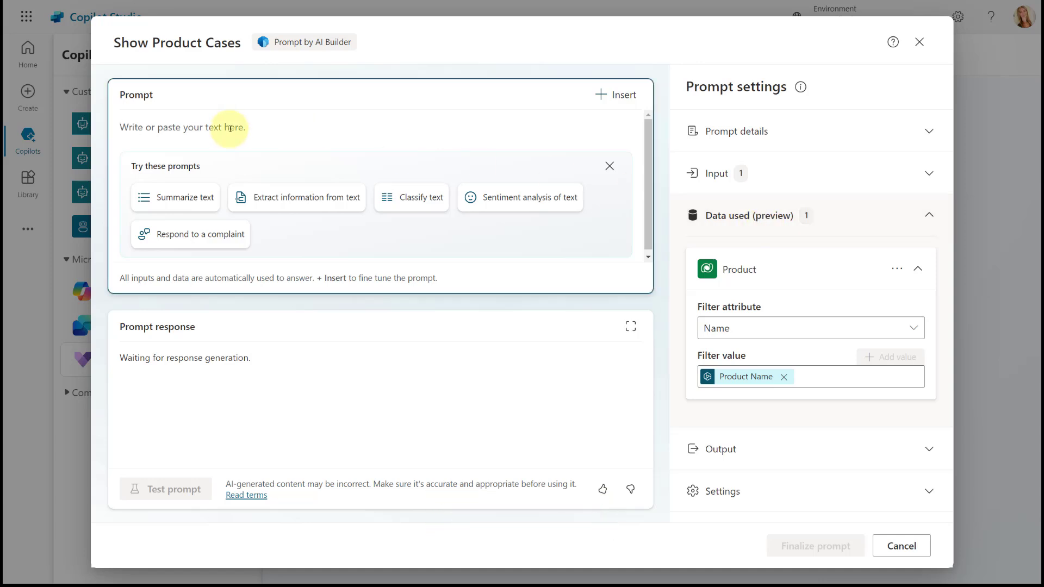
text(Show case)
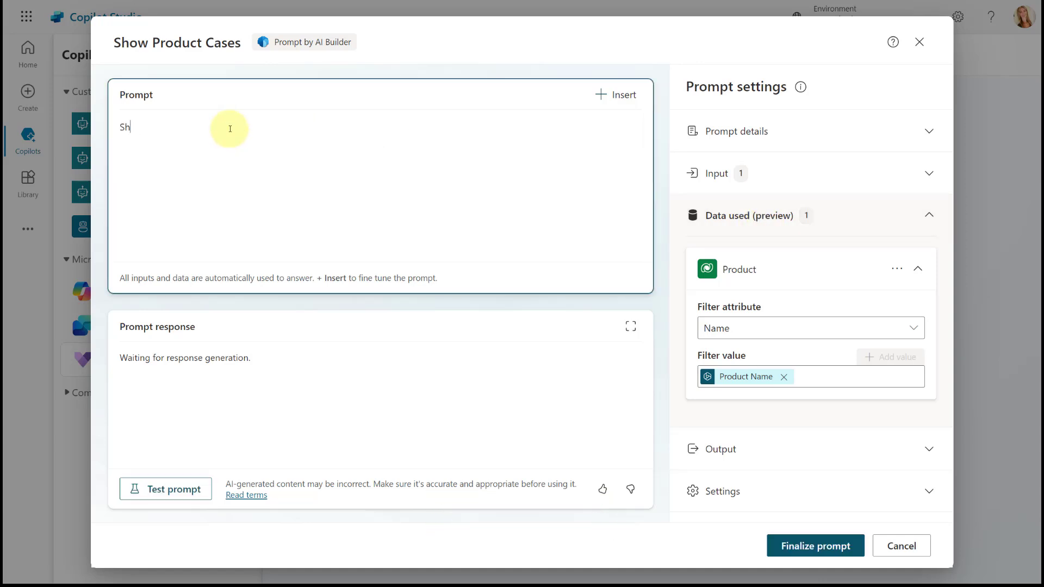
text(s for)
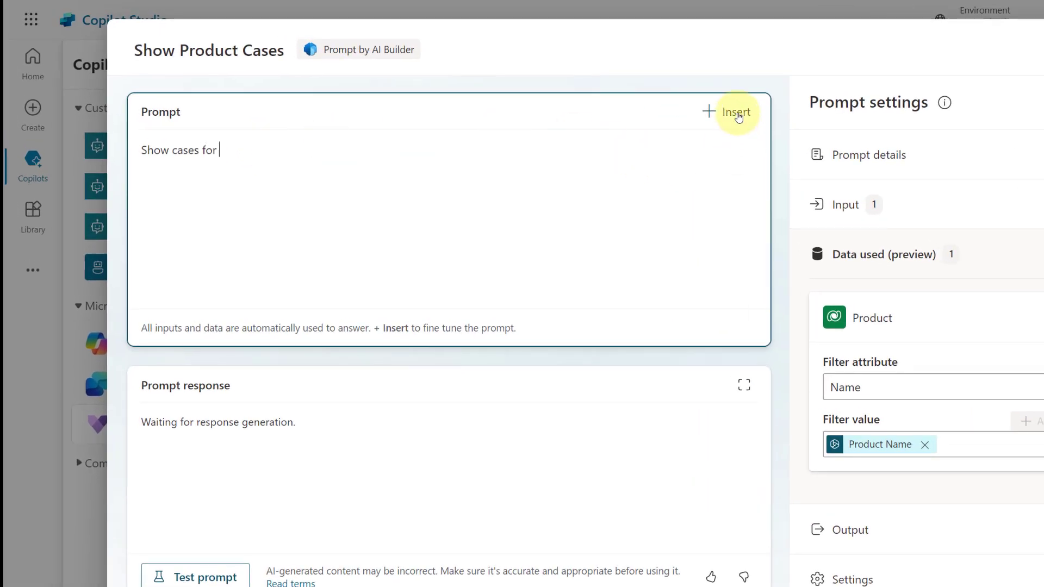
click(738, 117)
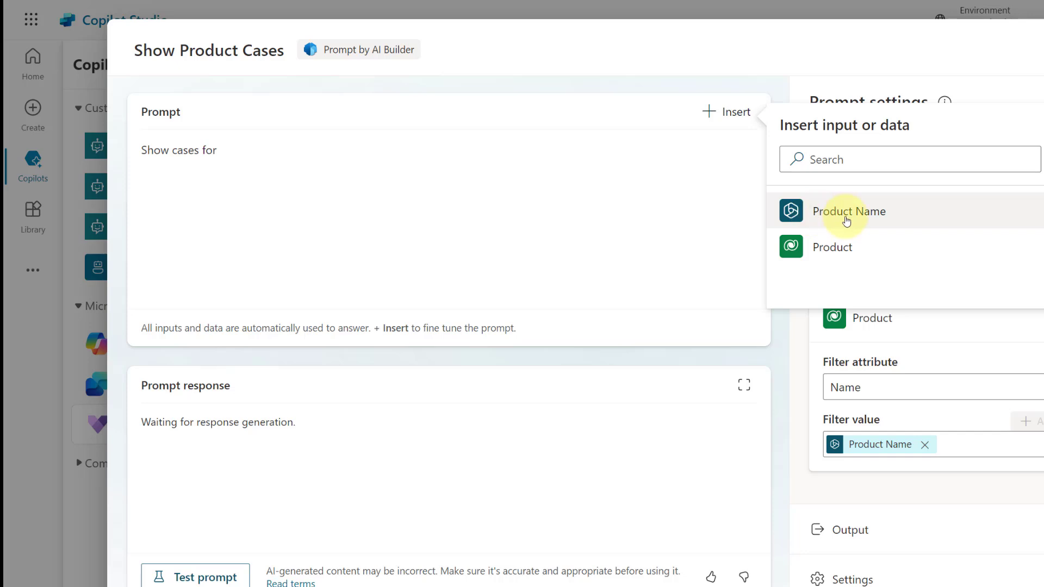
click(851, 220)
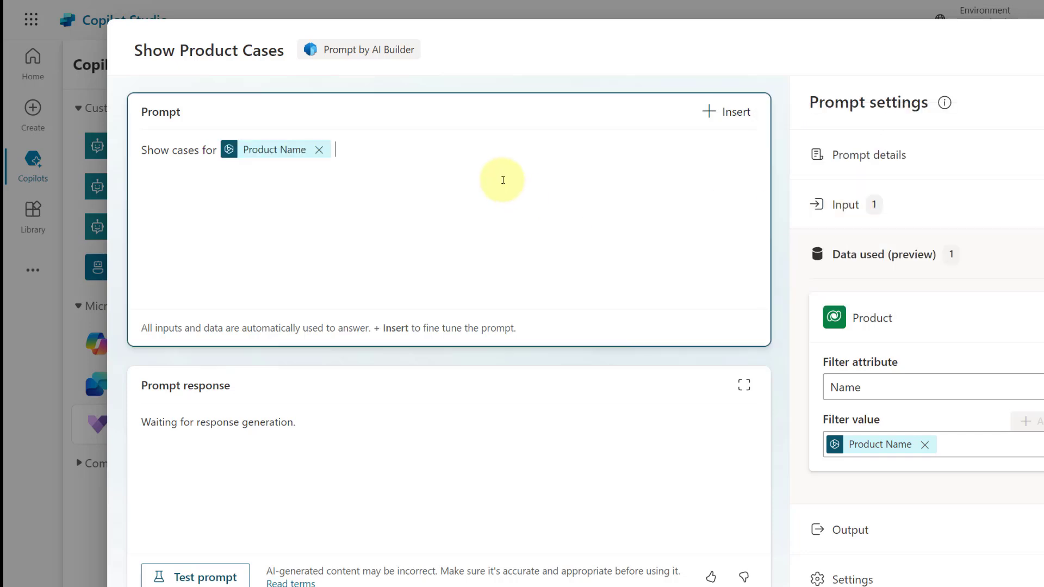
text(.)
text(Show me a list of all related cases, including case number, case title and description.)
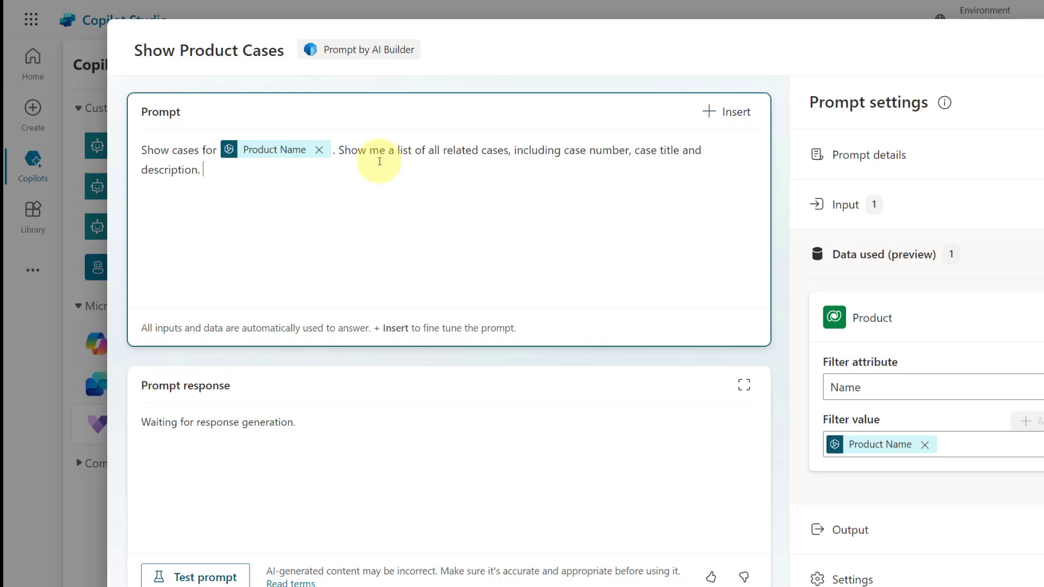
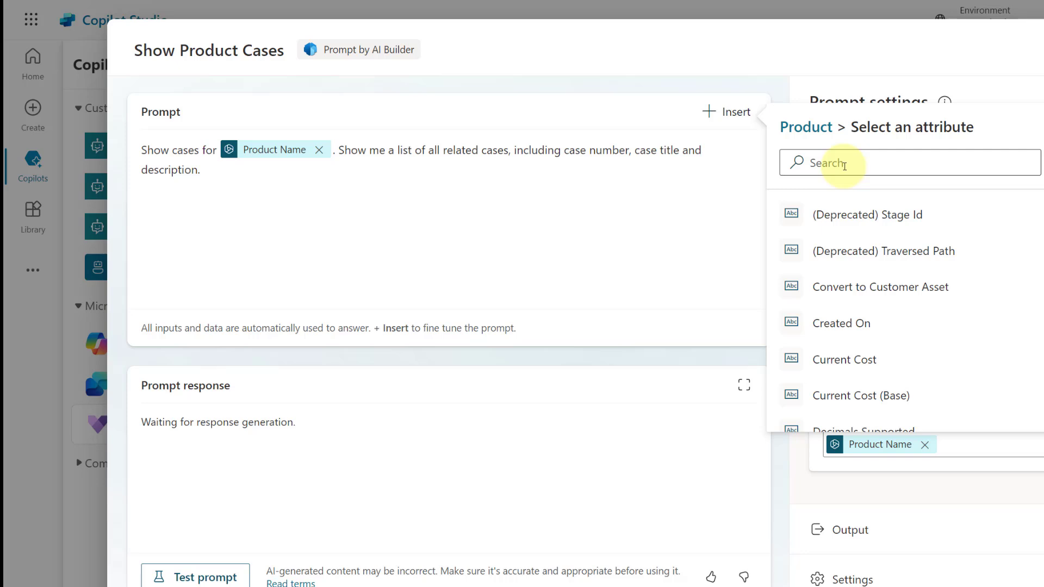
Step: Insert the Case Number attribute from the Product (Case) relationship of the Product table at the end of the prompt
click(845, 164)
text(case)
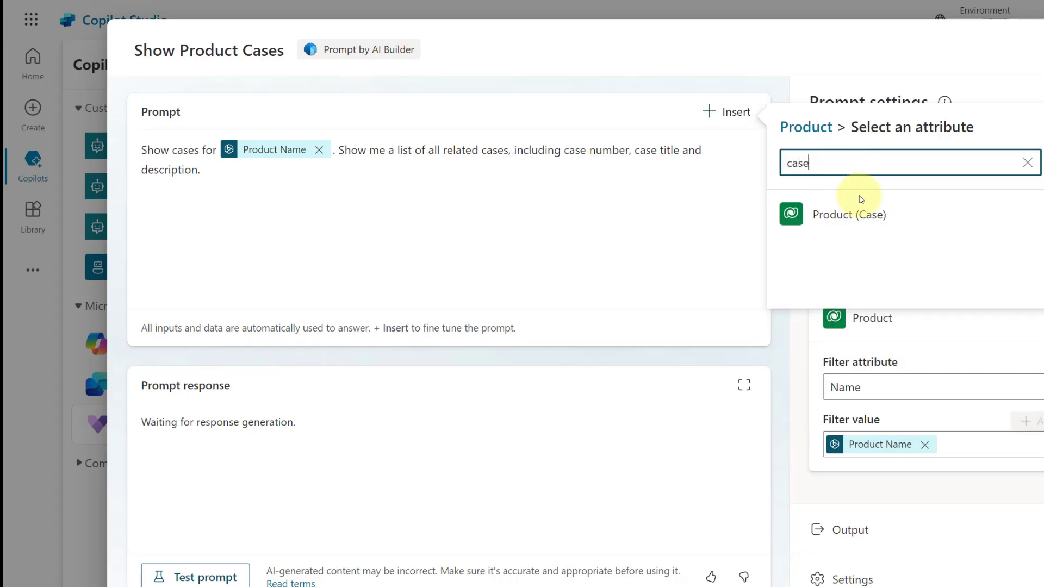
click(833, 219)
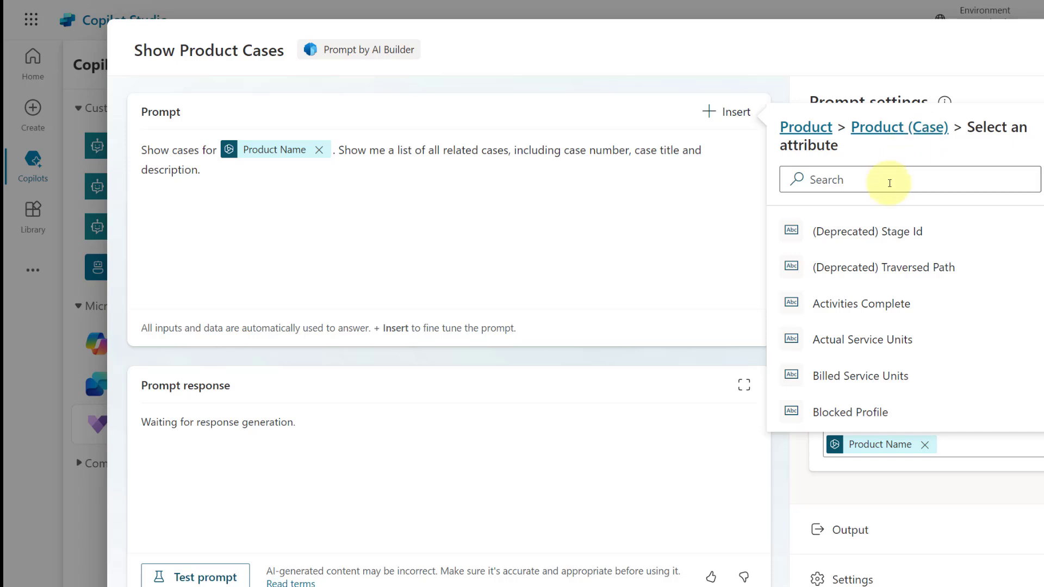
scroll(905, 301, down, 5)
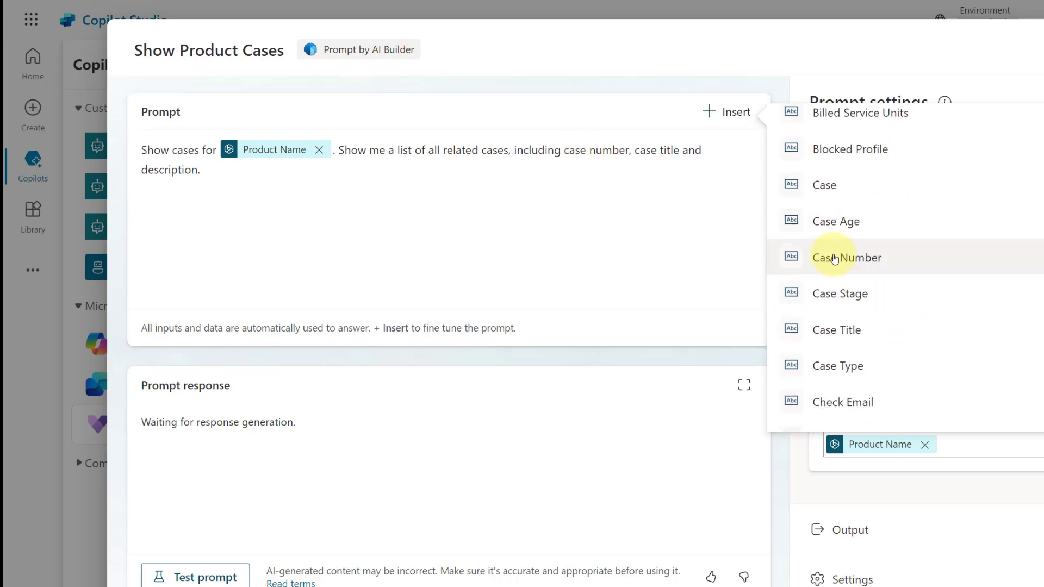
click(835, 259)
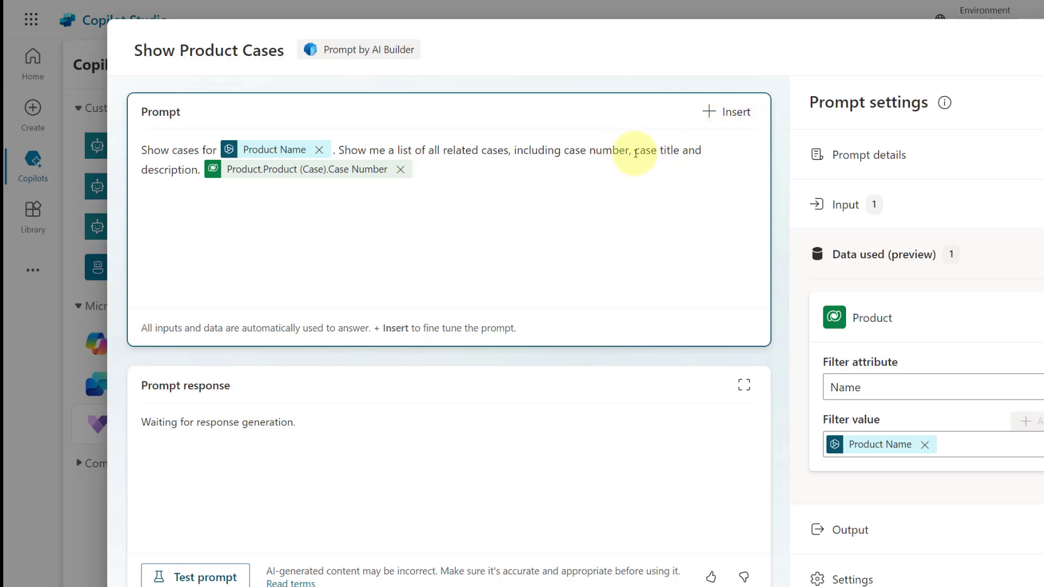
Step: Add the Product table's Product (Case) attribute Case Title after the case number in the prompt
click(737, 113)
click(839, 249)
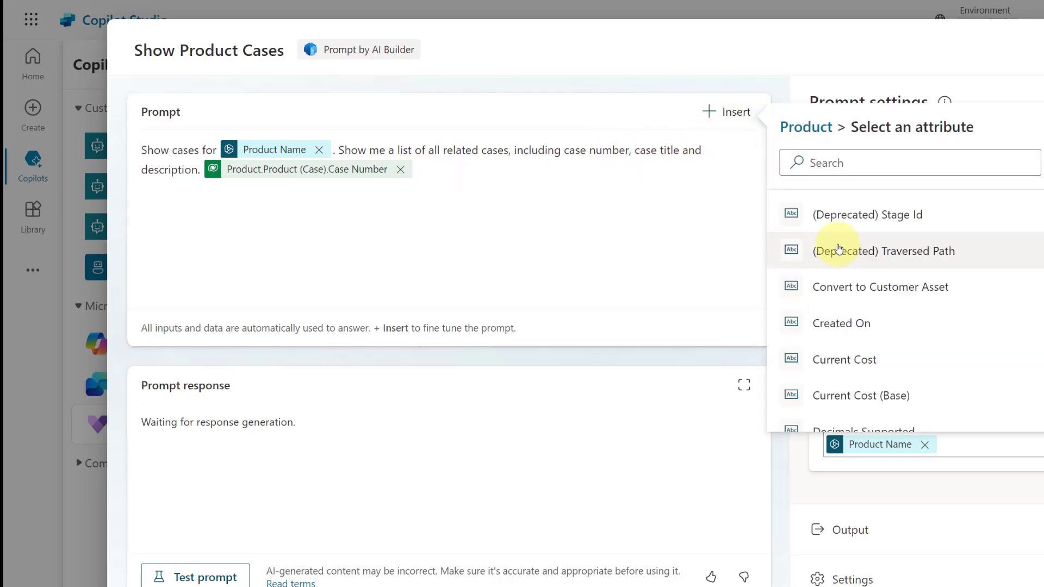
scroll(877, 308, down, 2)
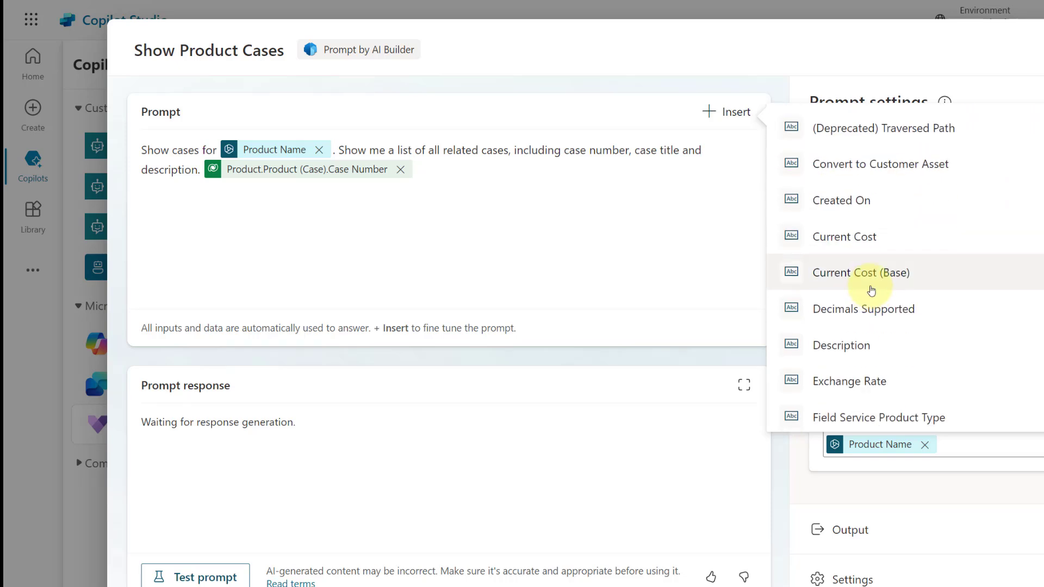
drag(1041, 136, 1042, 283)
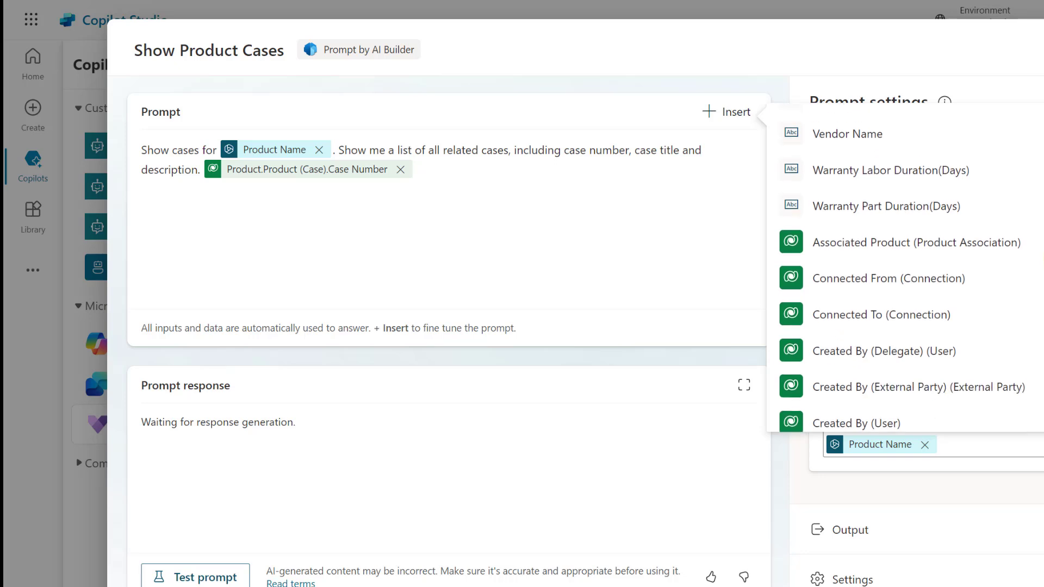
scroll(958, 263, up, 4)
scroll(958, 263, up, 15)
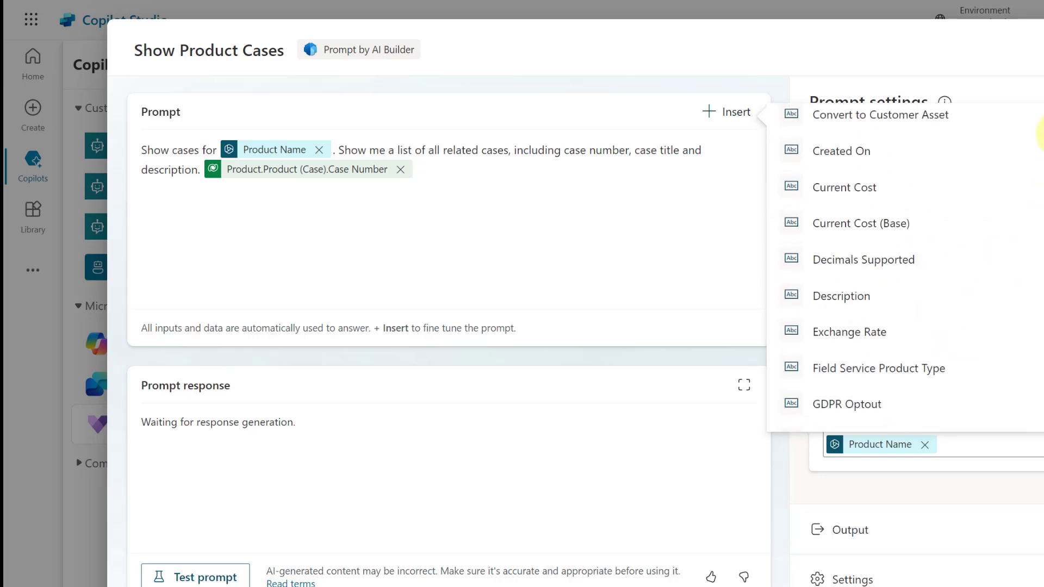
click(952, 165)
text(case)
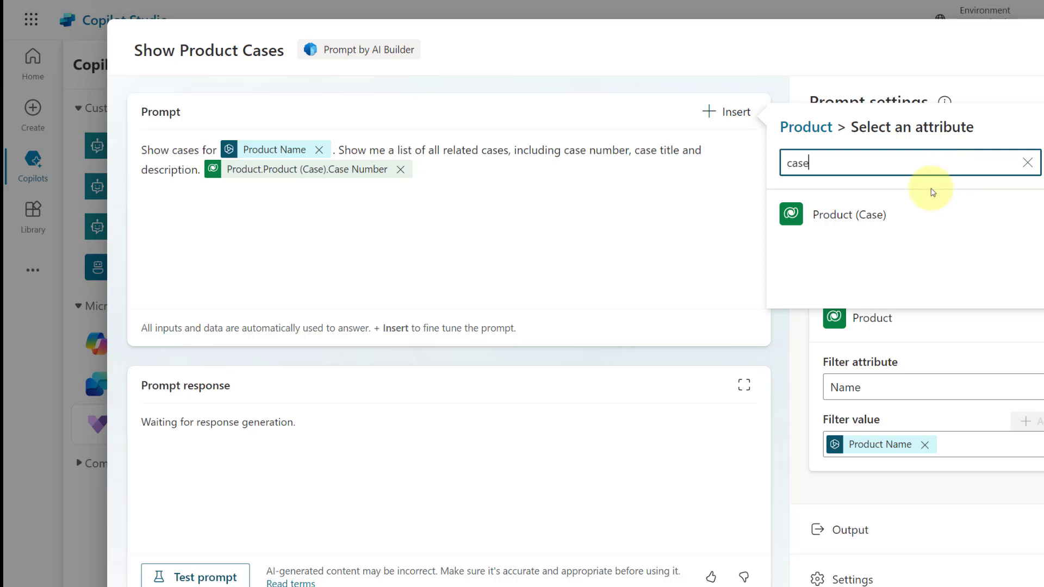
click(838, 214)
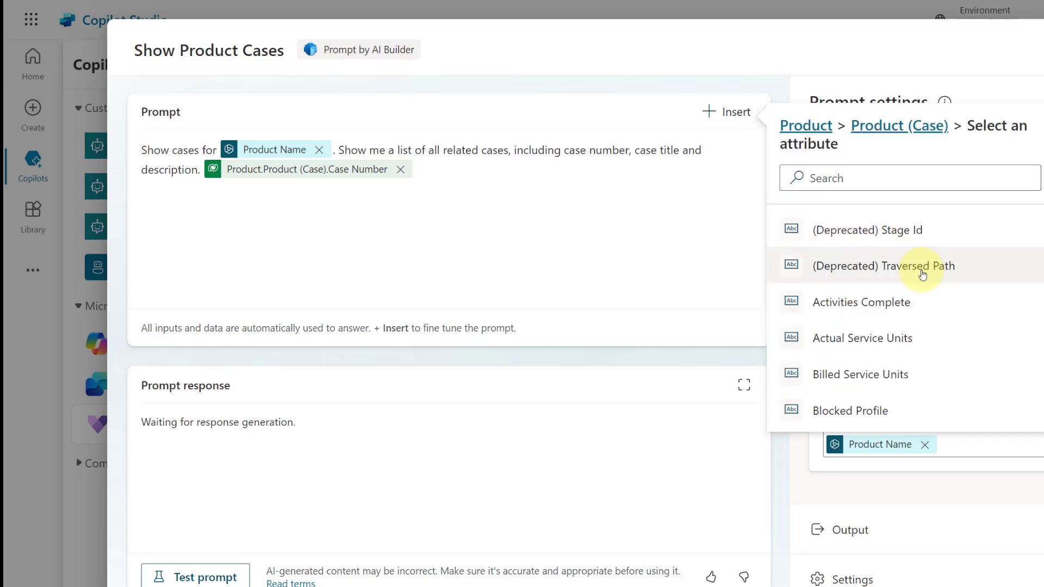
scroll(923, 274, down, 5)
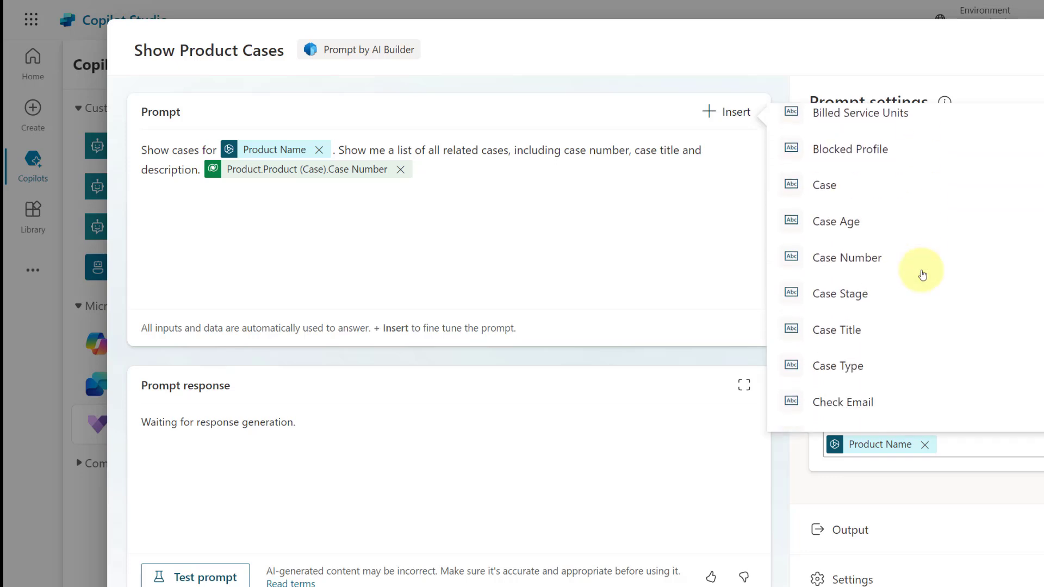
scroll(923, 275, down, 2)
click(835, 264)
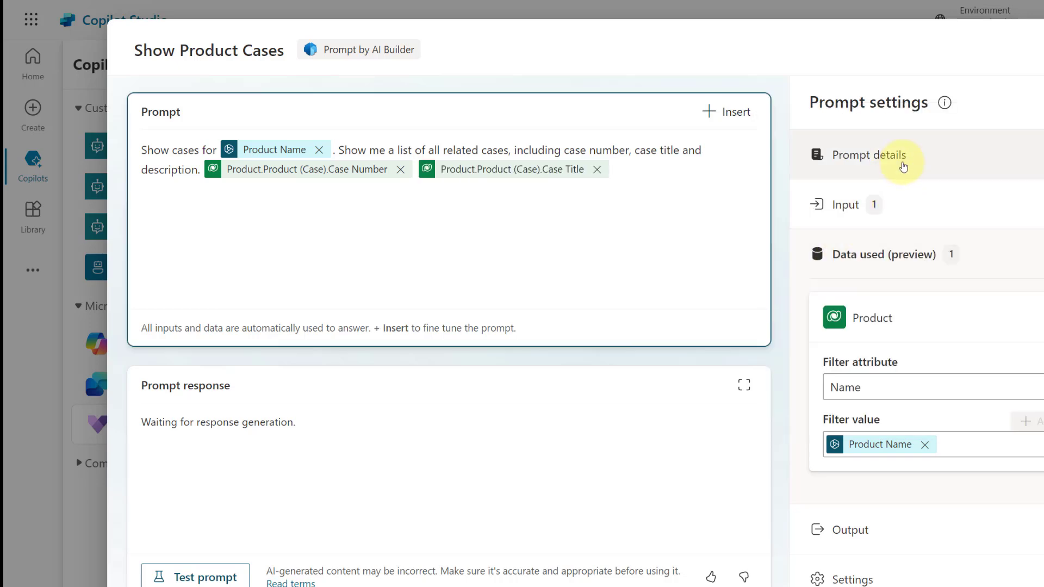
Step: Add the Description attribute from Product (Case) after the case title in the prompt
click(734, 111)
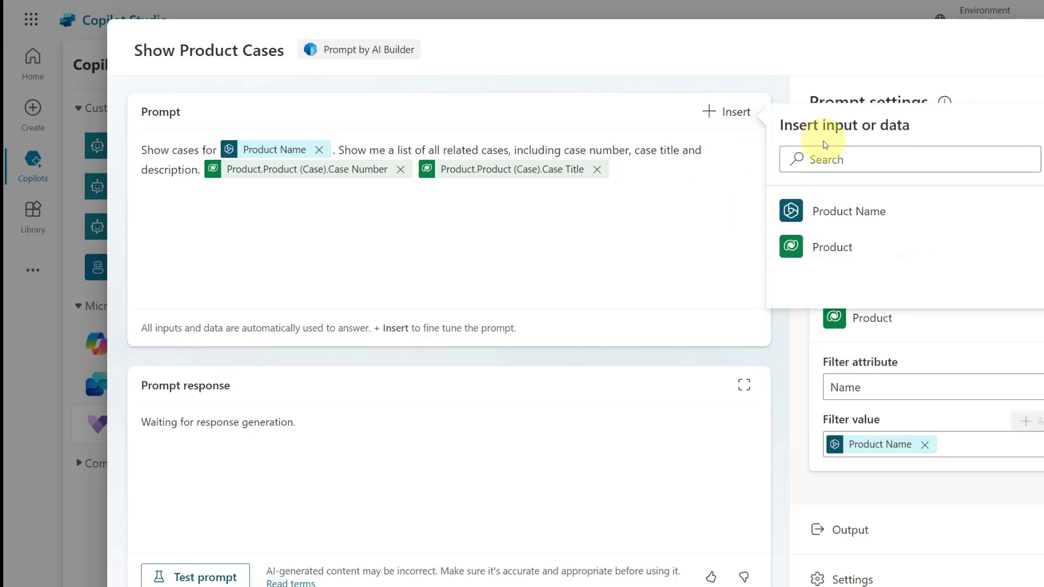
click(850, 248)
click(862, 163)
text(case)
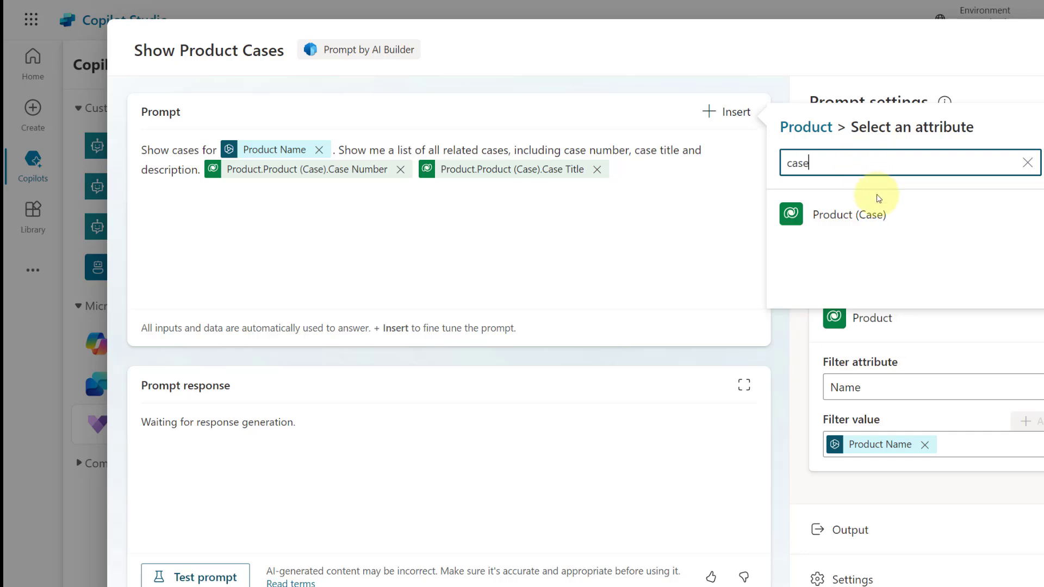
click(850, 213)
scroll(832, 282, down, 5)
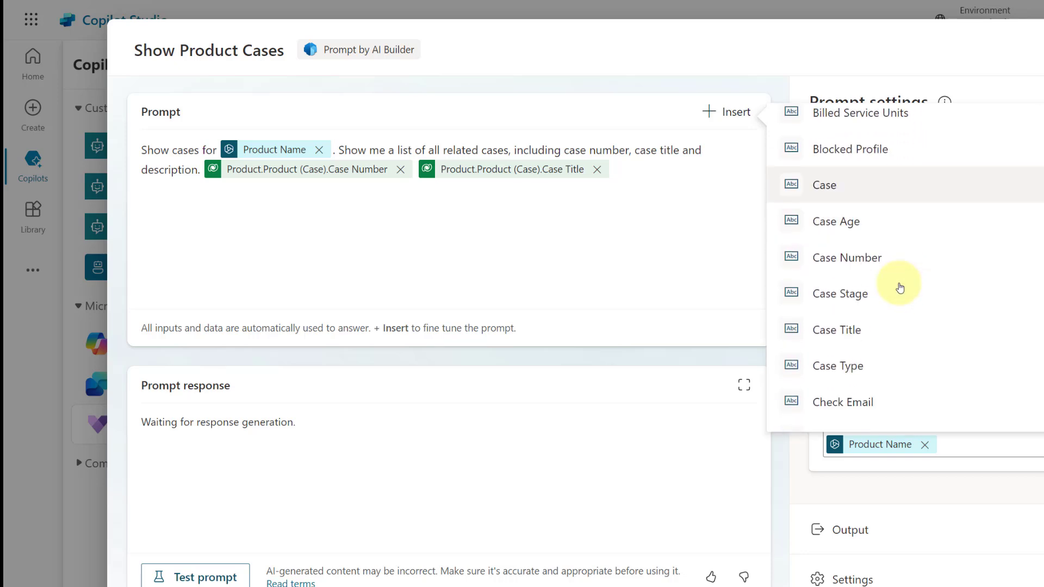
scroll(900, 289, down, 6)
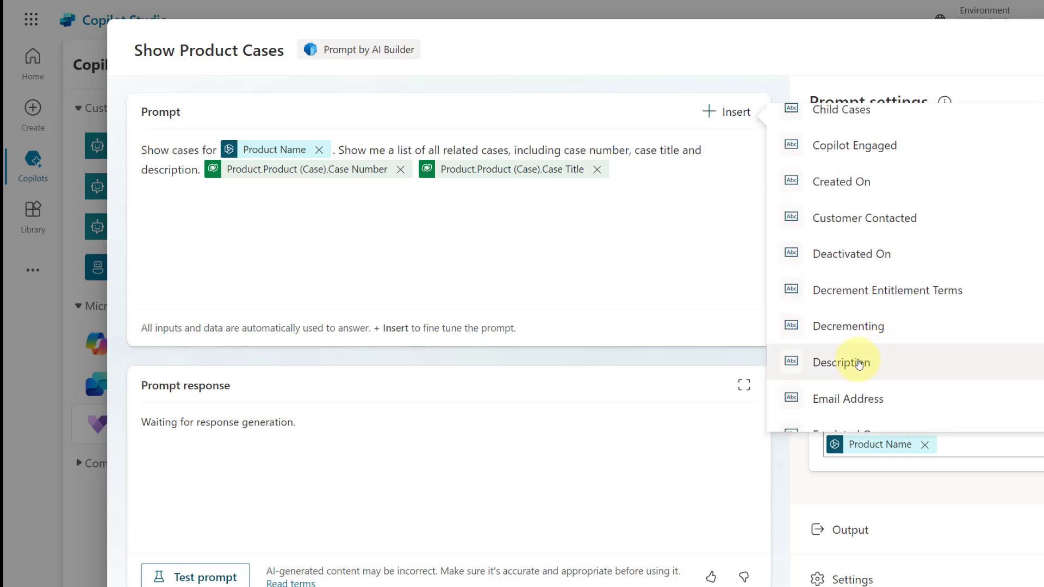
click(859, 364)
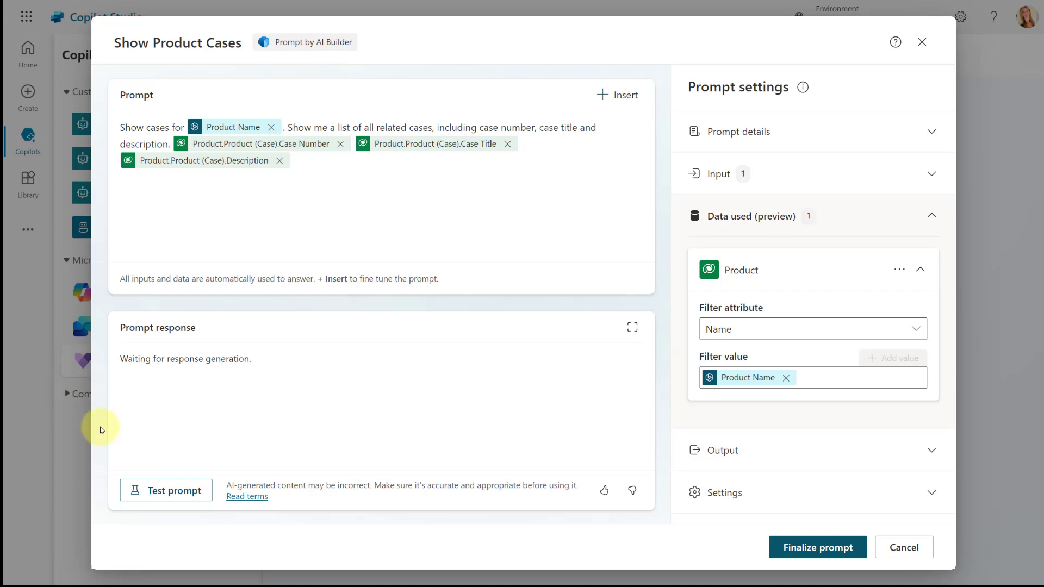
Step: Test the prompt with the sample product and read through the cases in the generated response
click(170, 492)
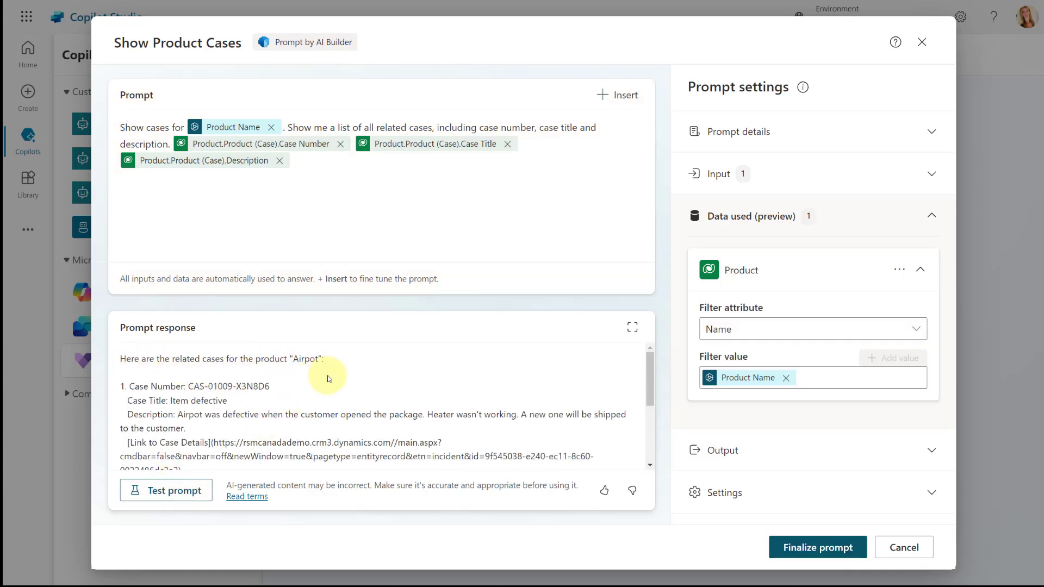
scroll(326, 375, down, 3)
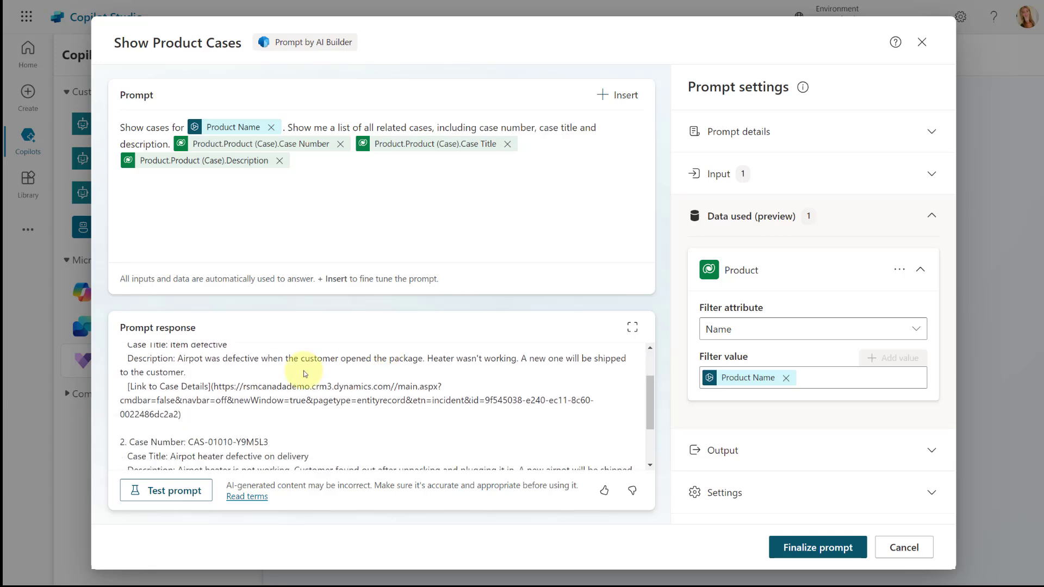
scroll(187, 382, up, 3)
scroll(190, 383, down, 3)
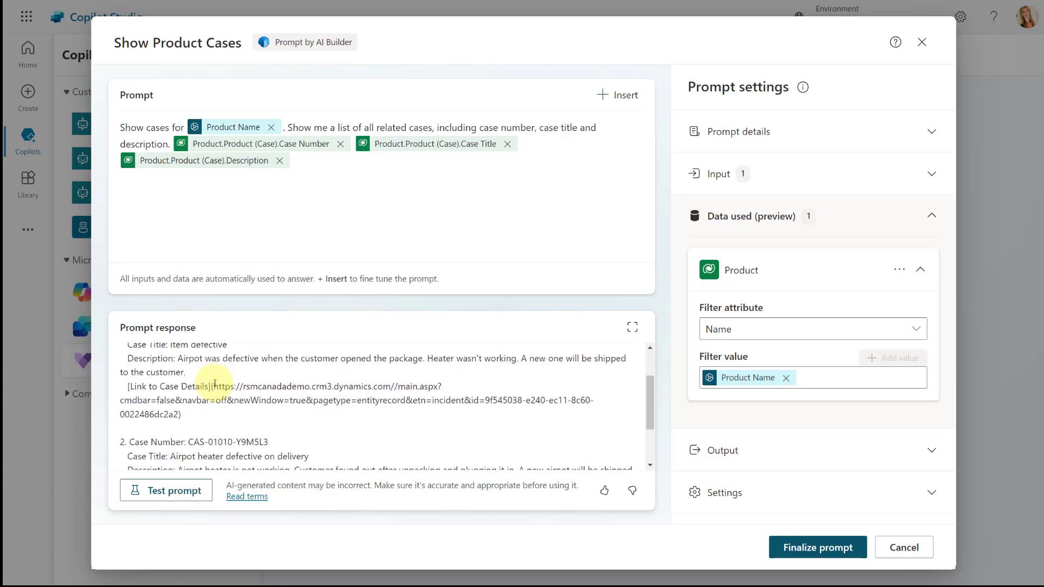
scroll(216, 384, up, 3)
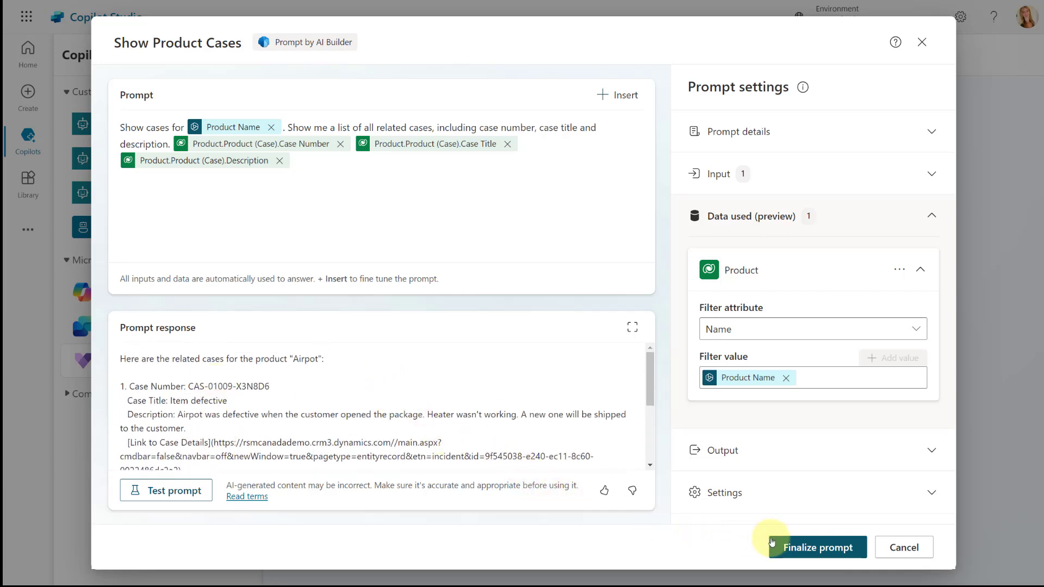
Step: Finalize the prompt and create the prompt action with the suggested plugin and input descriptions
click(817, 548)
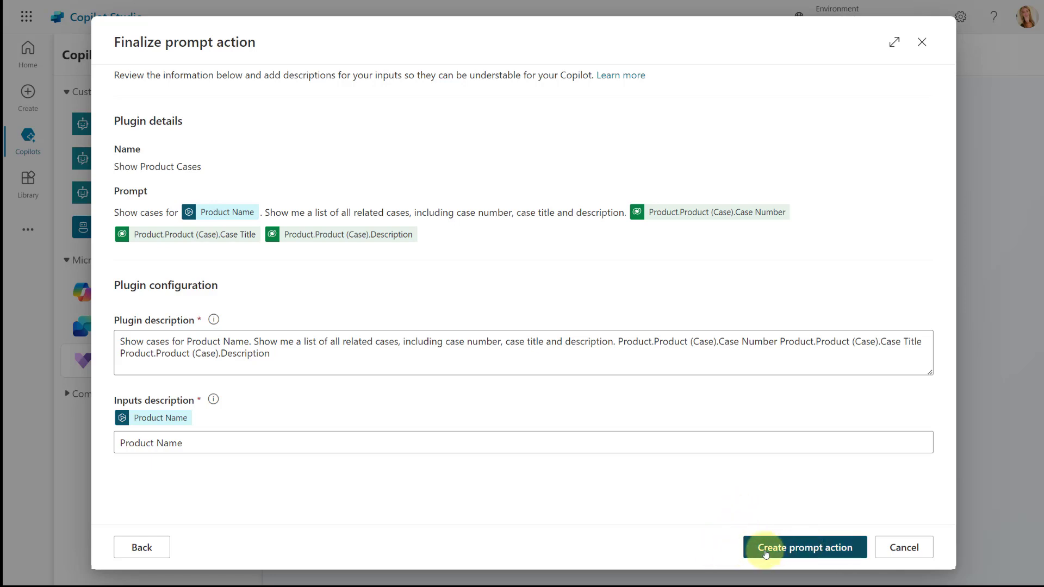
click(798, 552)
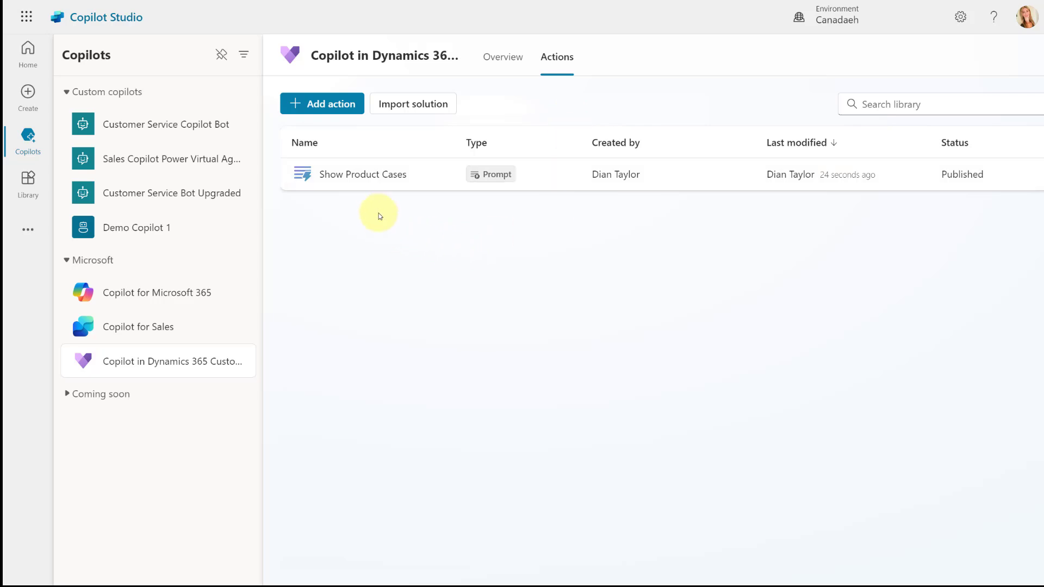
Step: Open the Show Product Cases action for editing, review its prompt and prompt settings, and close it without changes
click(351, 175)
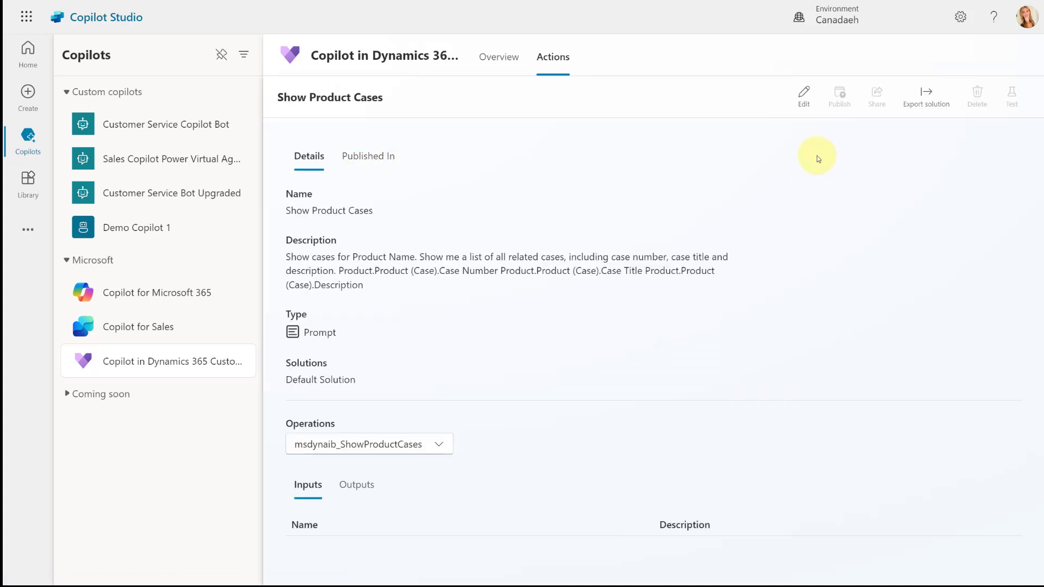
click(804, 97)
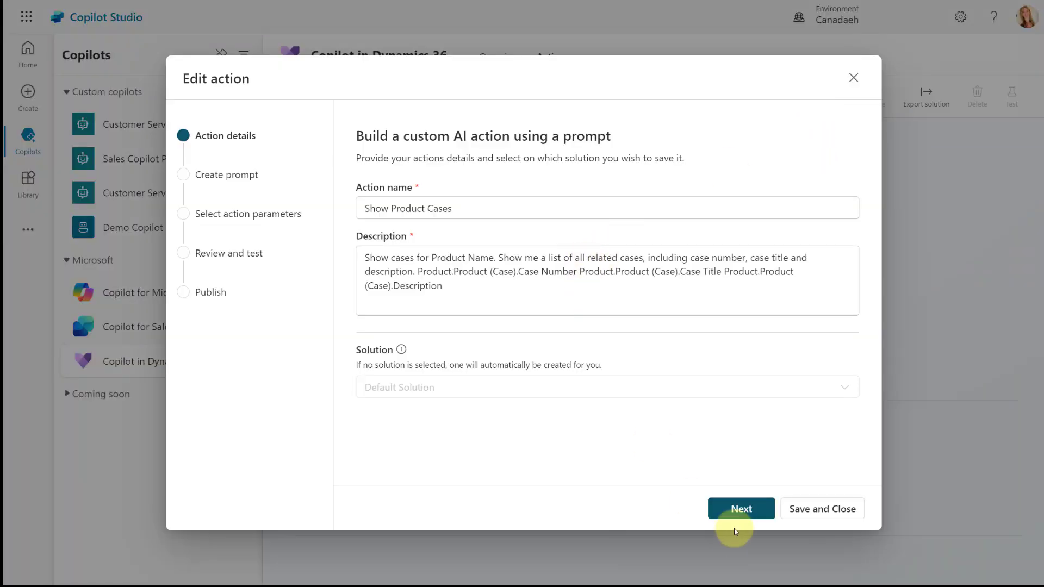
click(736, 511)
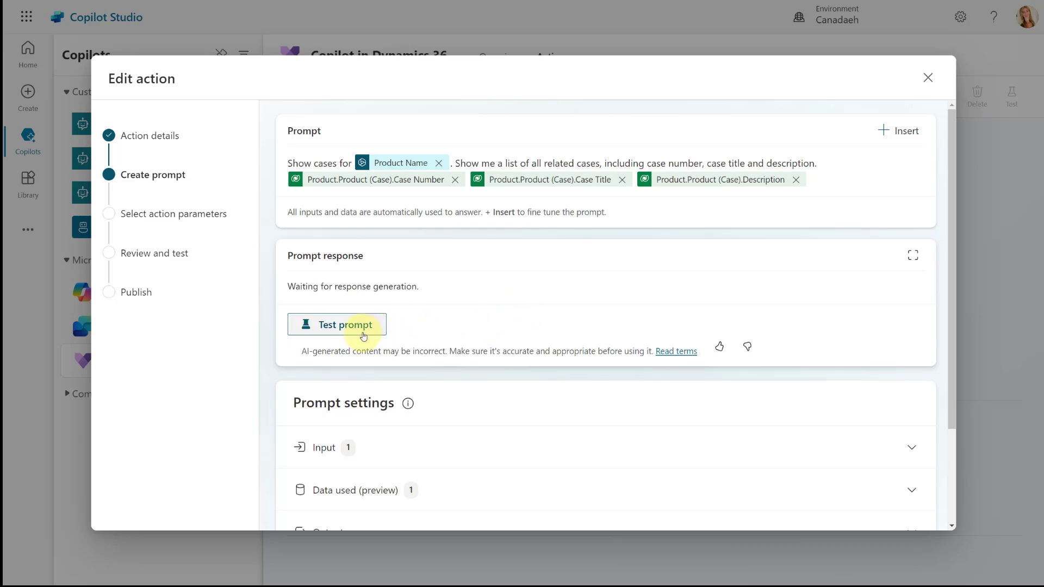
scroll(510, 311, down, 1)
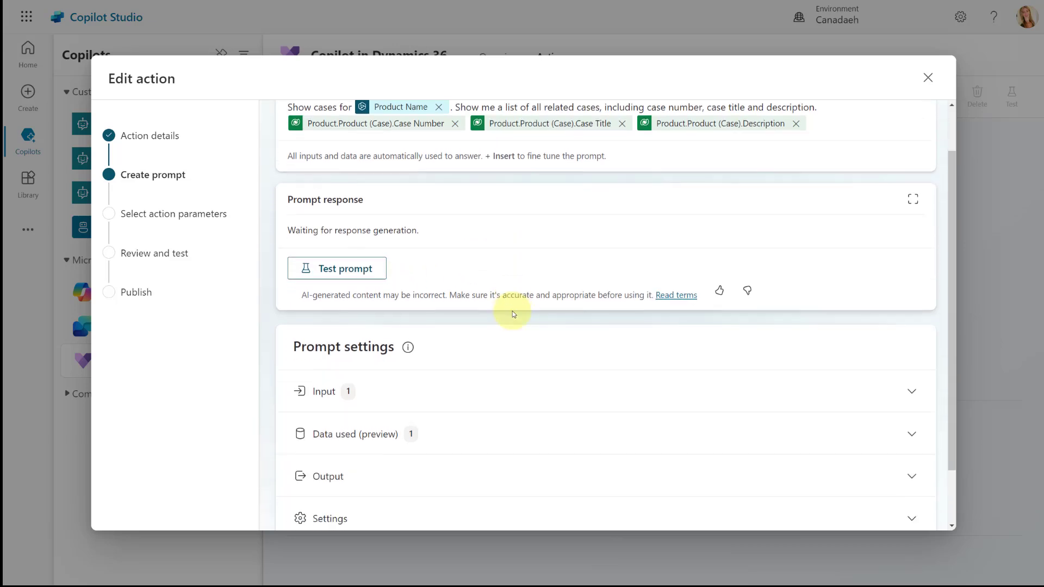
click(928, 79)
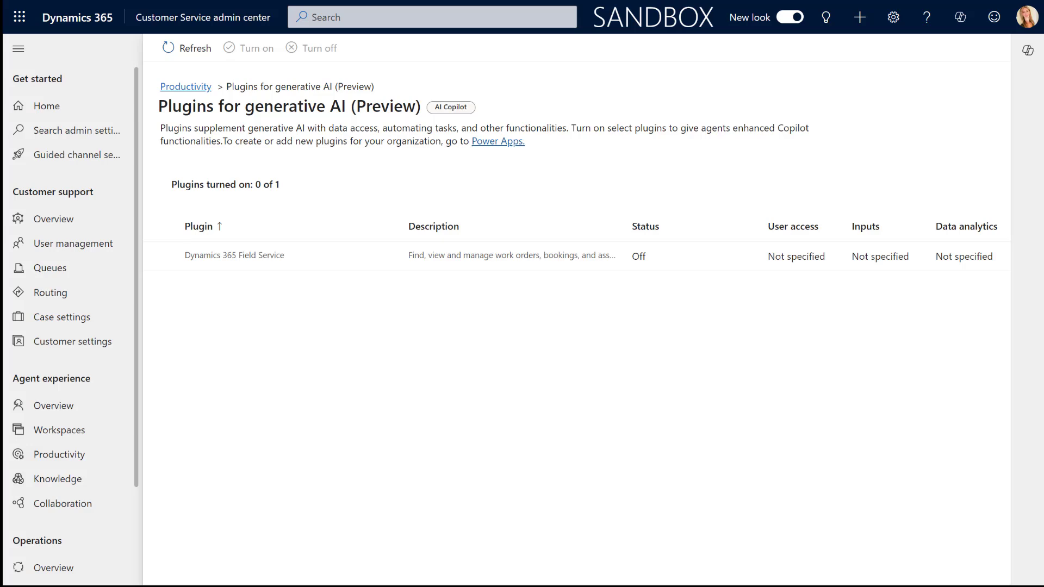
Step: Switch to the Customer Service admin center and open the management page of Plugins for generative AI (Preview) under Productivity
click(51, 107)
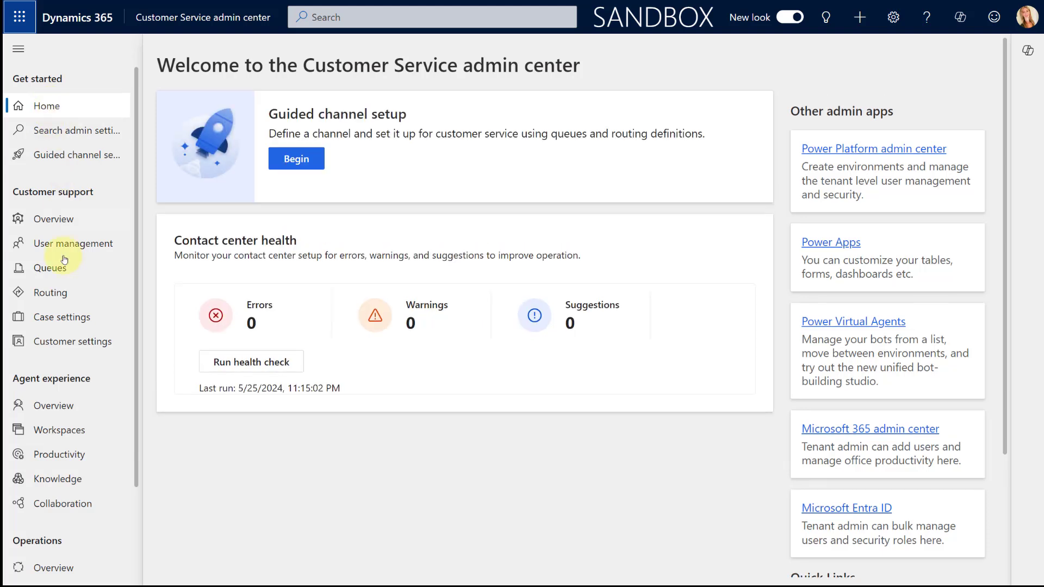
click(62, 462)
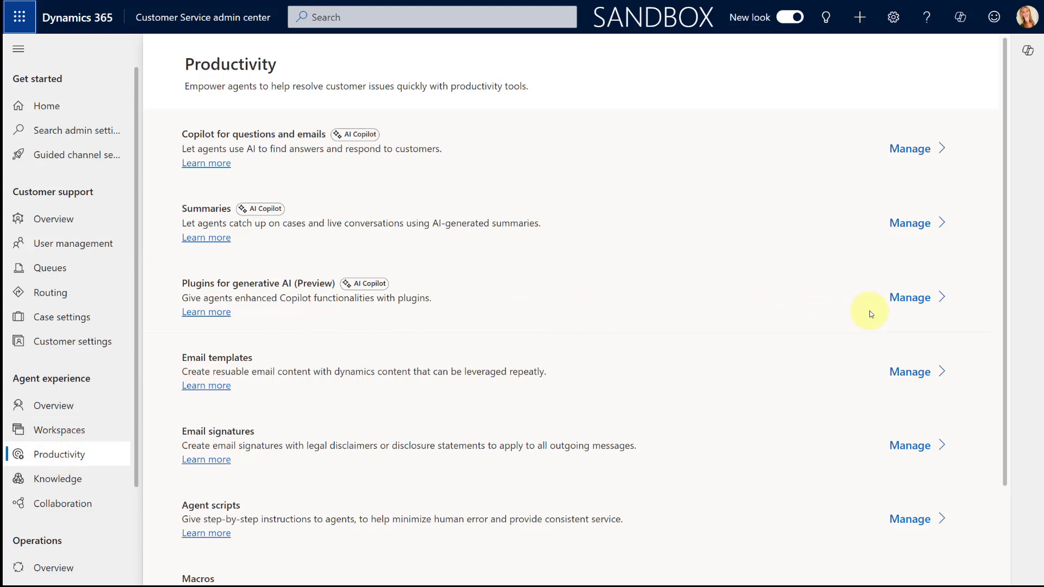
click(903, 302)
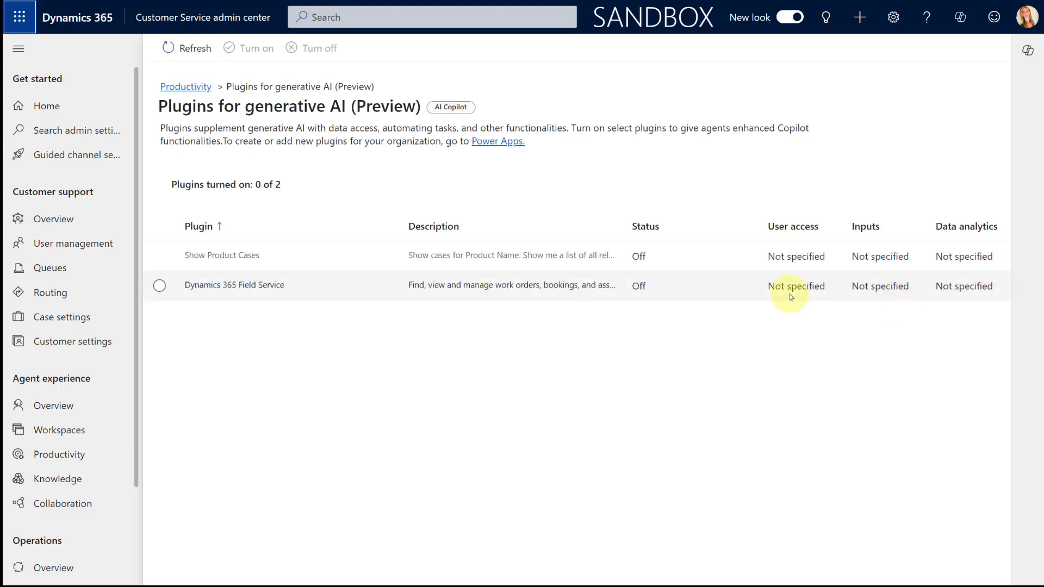
Step: Start turning on the Show Product Cases plugin and give access to all agents who have Copilot
click(325, 255)
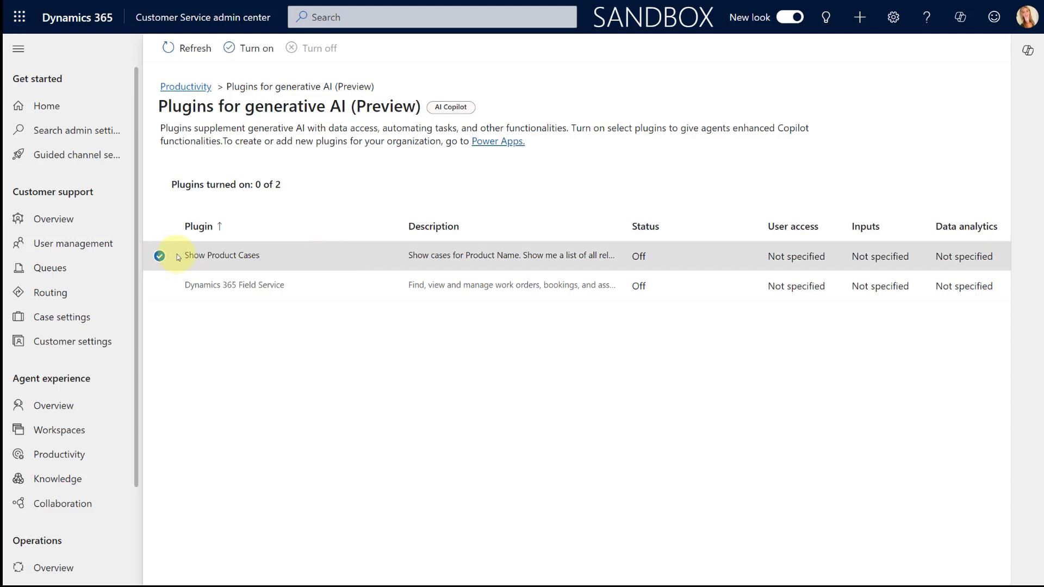
click(243, 49)
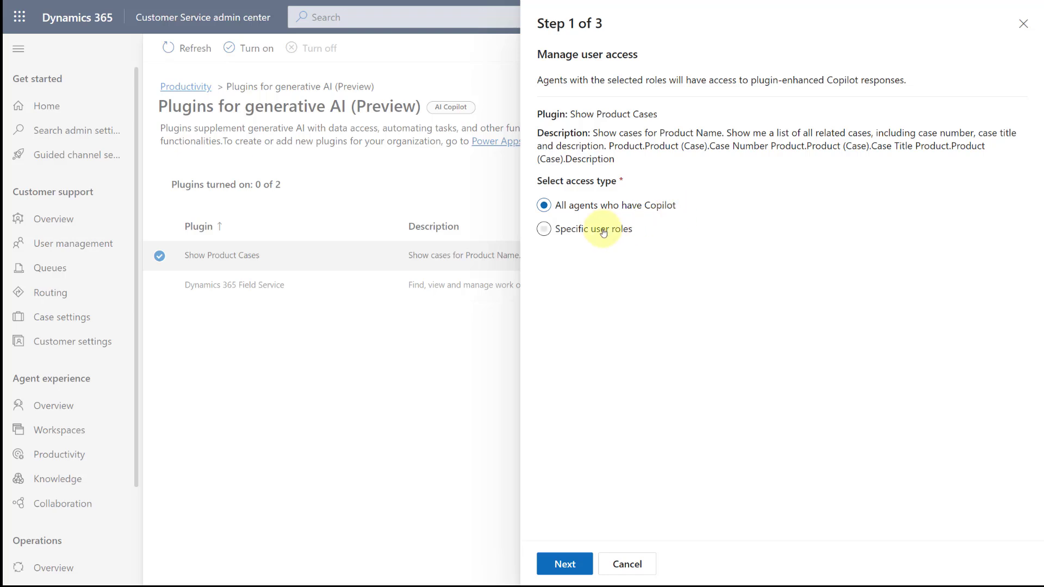
click(587, 229)
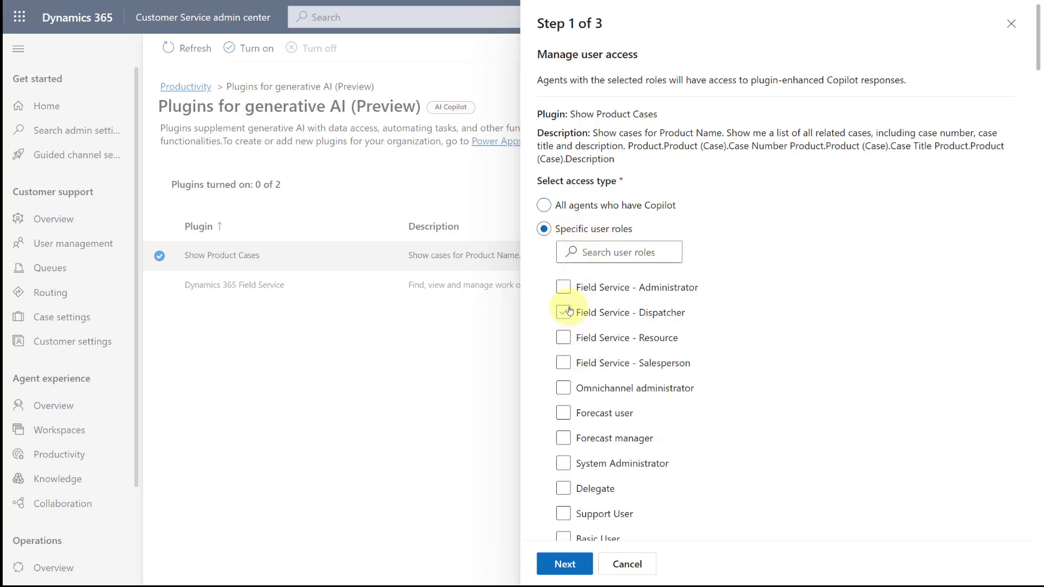
click(544, 205)
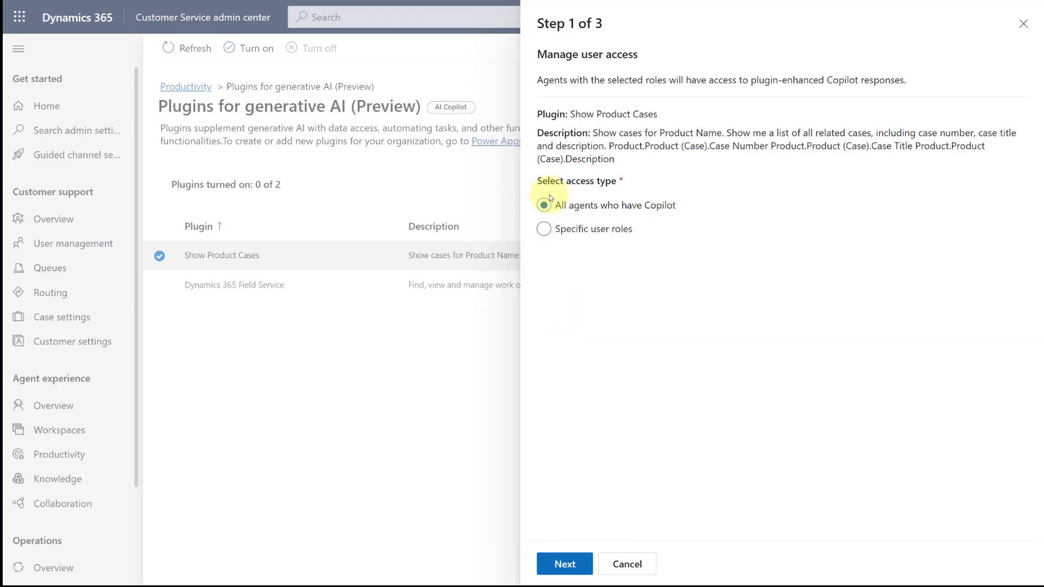
click(565, 562)
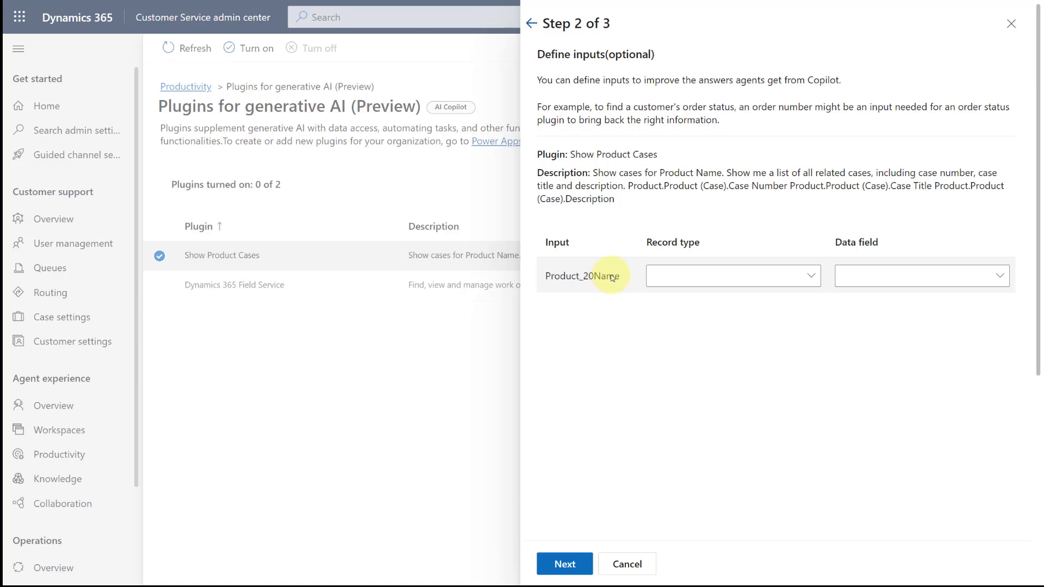
Step: Try the Case record type for the Product_20Name input and look through its data fields
click(811, 278)
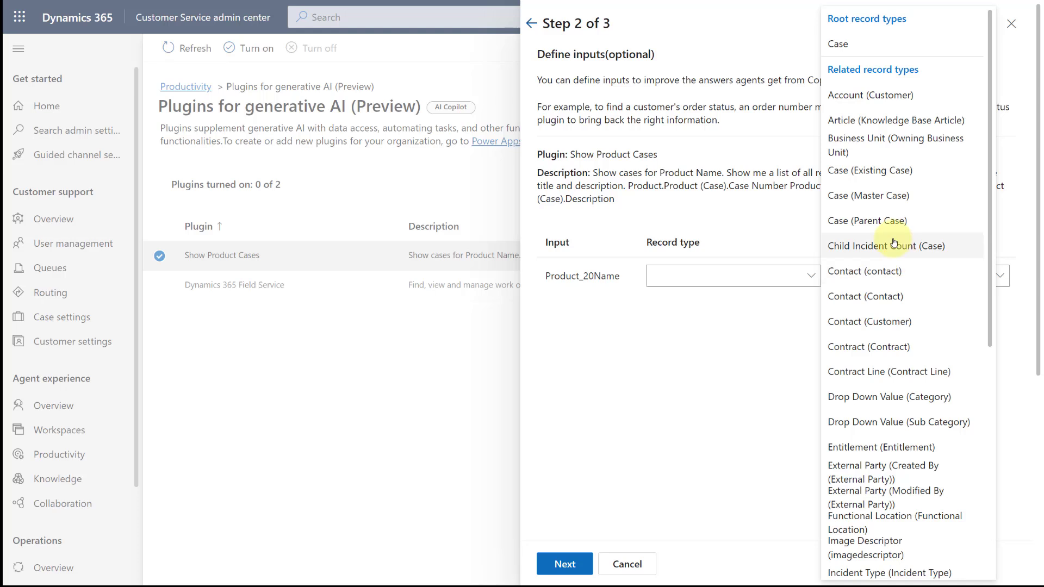
click(735, 343)
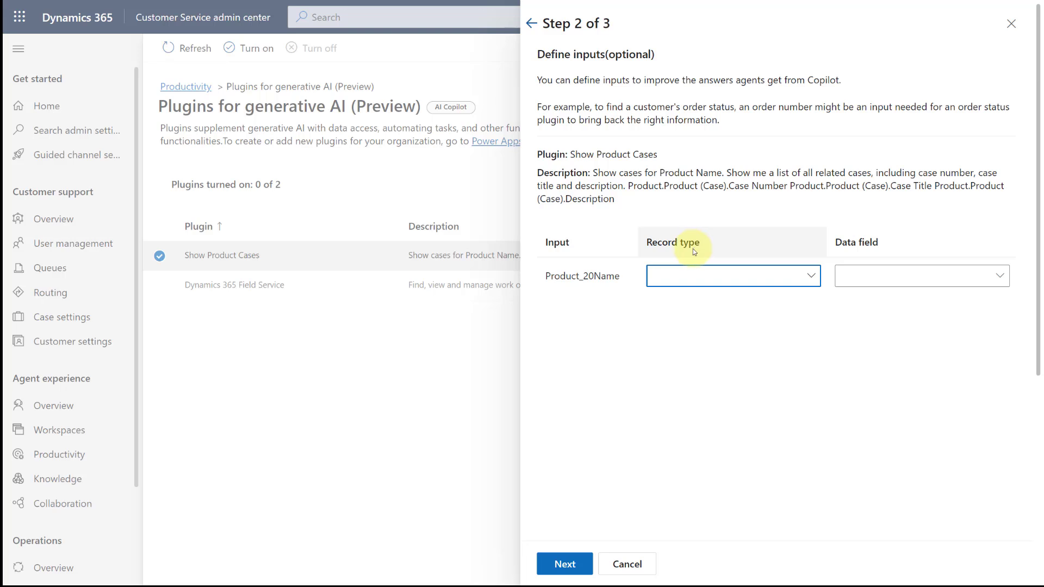
click(773, 276)
click(857, 43)
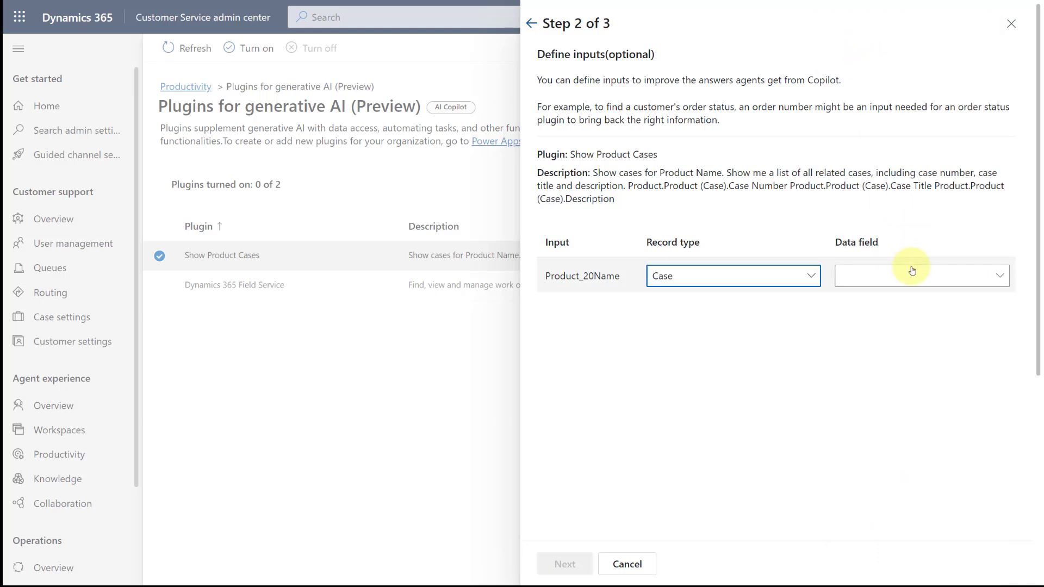
click(912, 270)
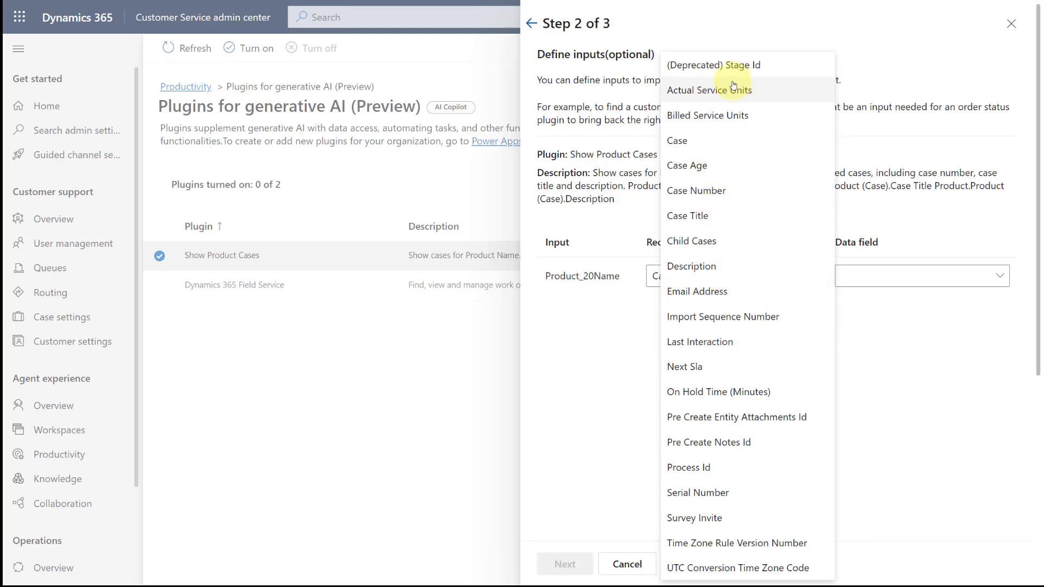
click(892, 382)
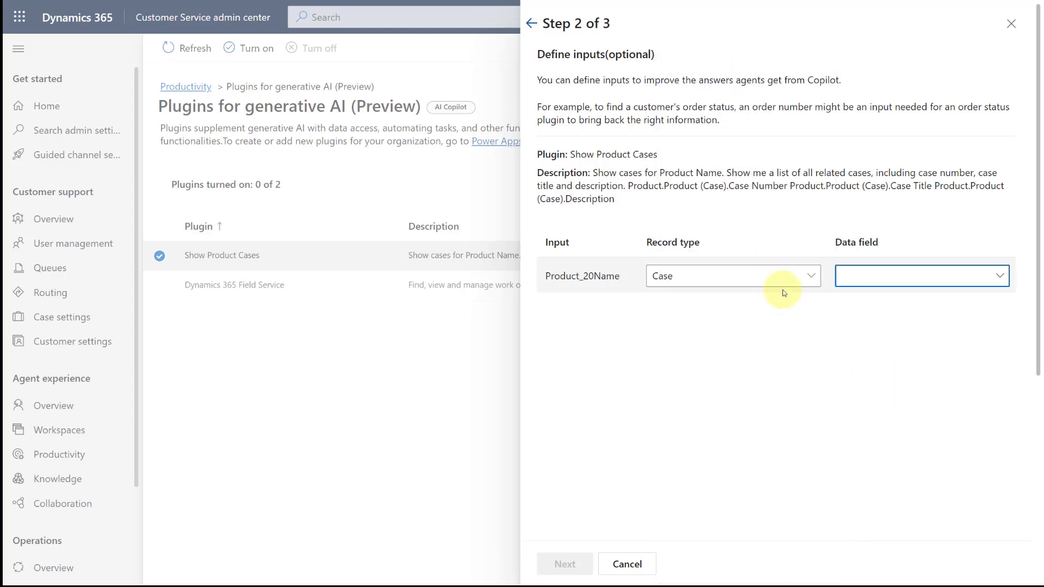
Step: Map the Product_20Name input to the Product (Product) record type and the Name data field
click(802, 274)
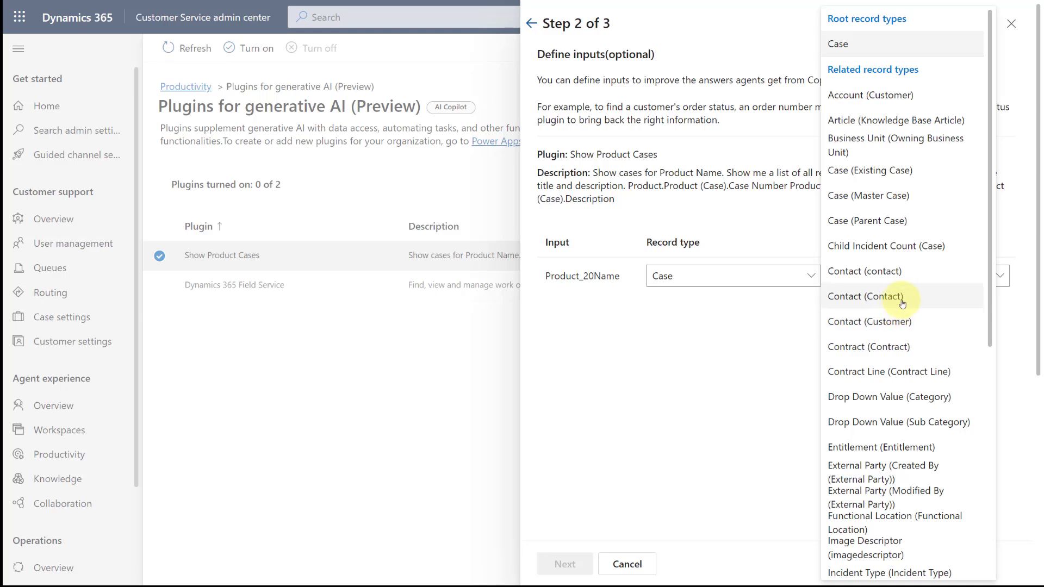
scroll(900, 284, down, 2)
scroll(900, 283, down, 1)
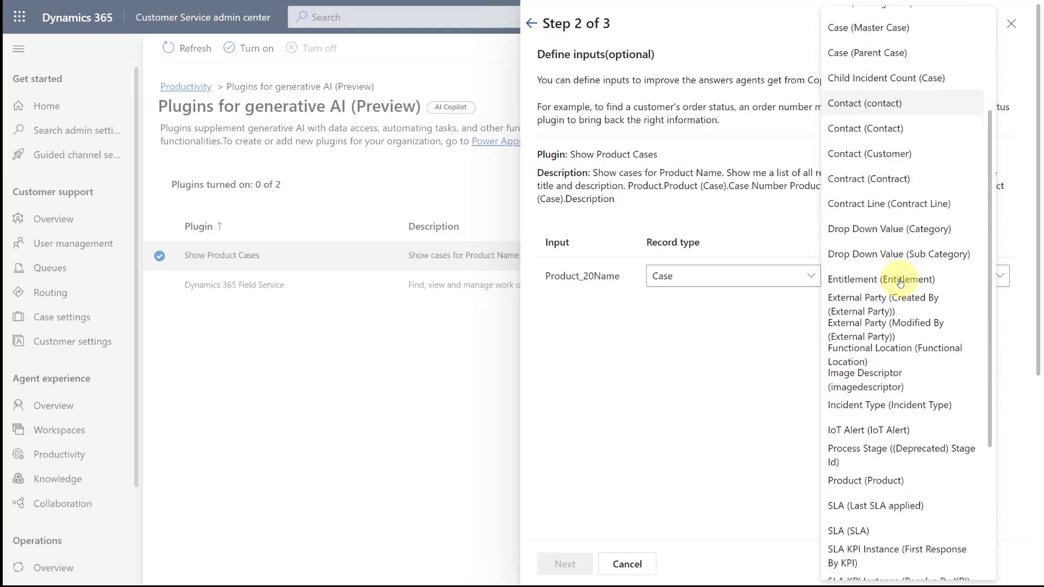
click(868, 481)
click(989, 278)
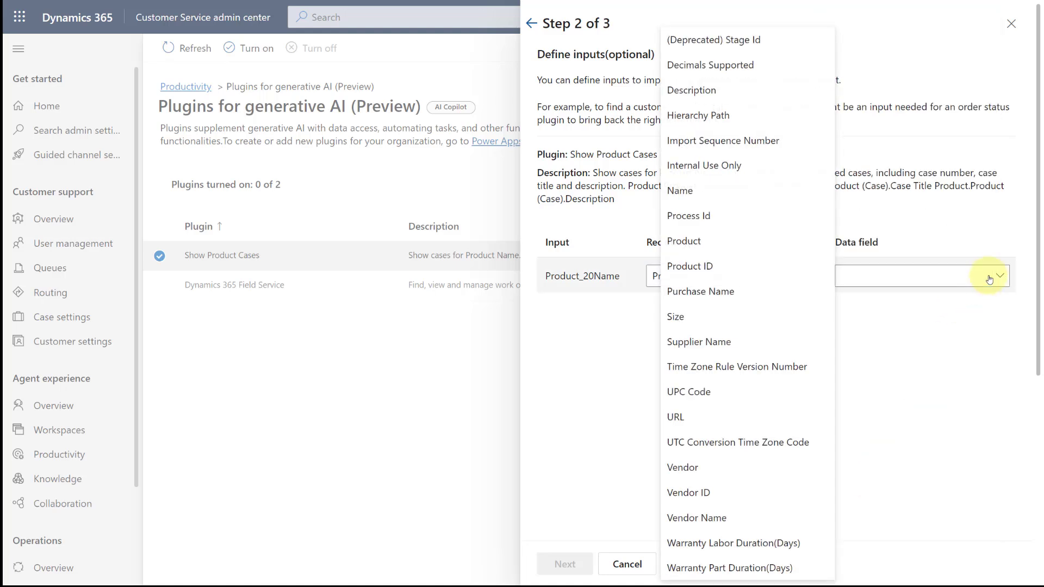
click(683, 194)
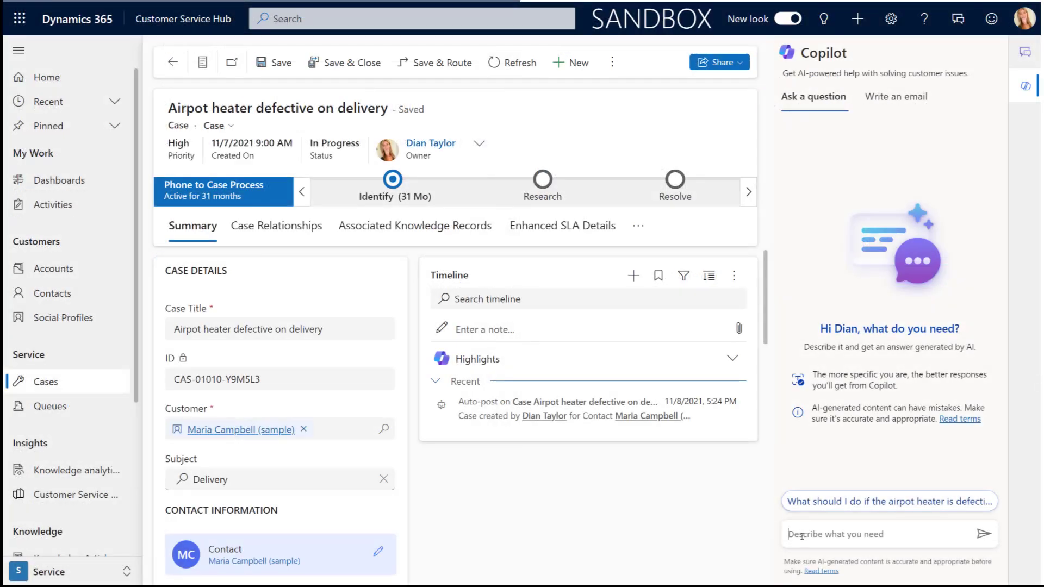
Step: Ask Copilot "Show product cases" on the airpot heater case in Customer Service Hub and look through the case details
text(Show product cases)
key(Return)
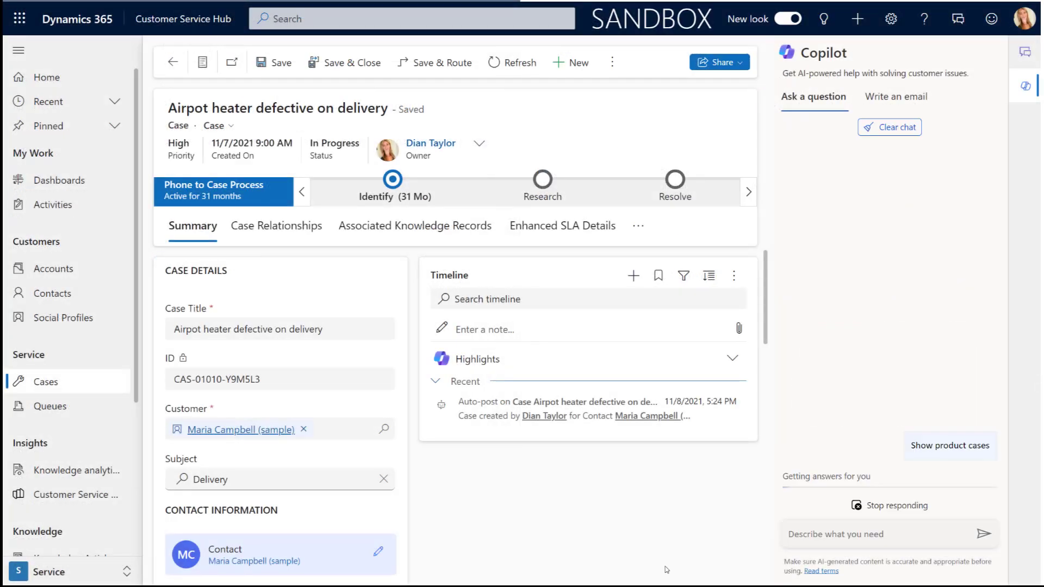
scroll(251, 440, down, 7)
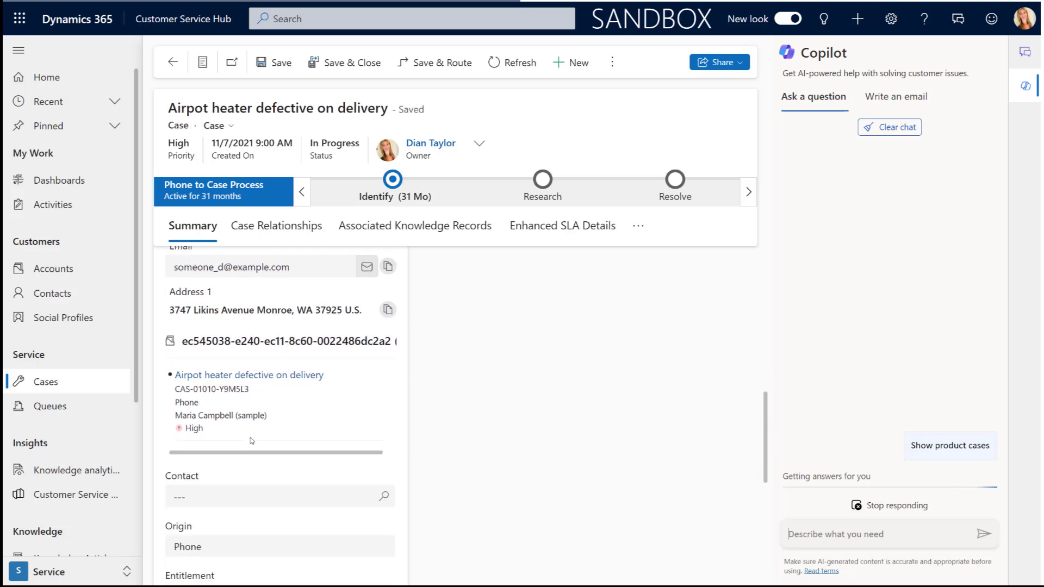
scroll(252, 441, down, 5)
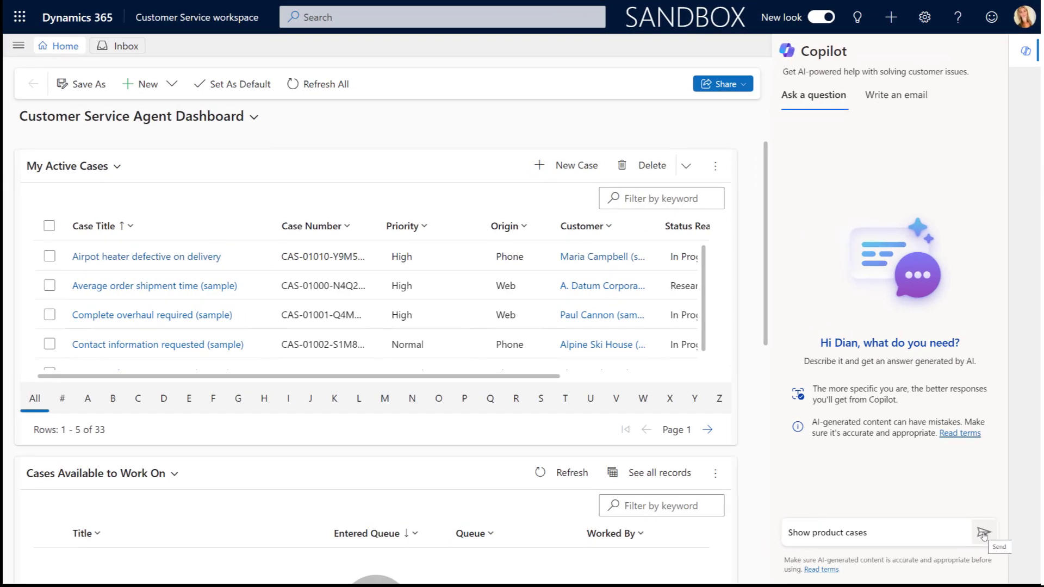
Step: In Customer Service workspace, ask Copilot "Show product cases" and answer its follow-up question with the product "airpot"
click(984, 534)
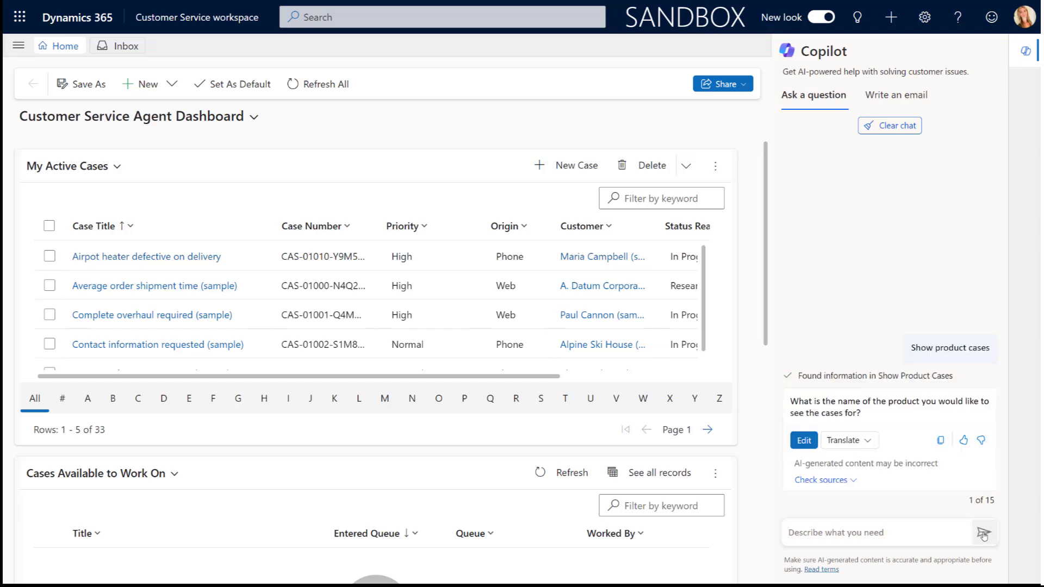
text(airpot)
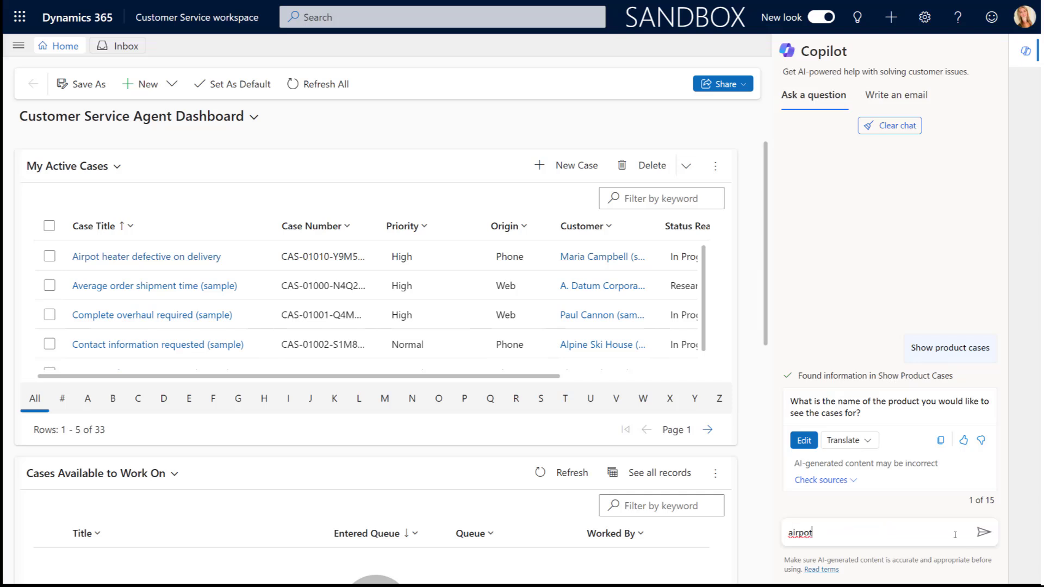
click(984, 533)
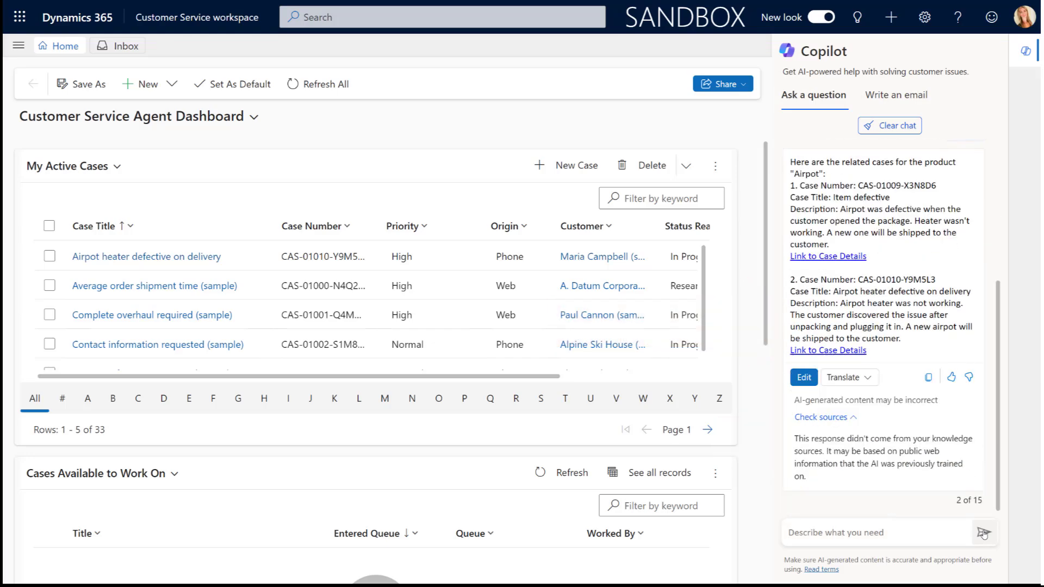
Step: Back in the Customer Service admin center, finish the setup with plugin data stored and turn on the Show Product Cases plugin
click(568, 566)
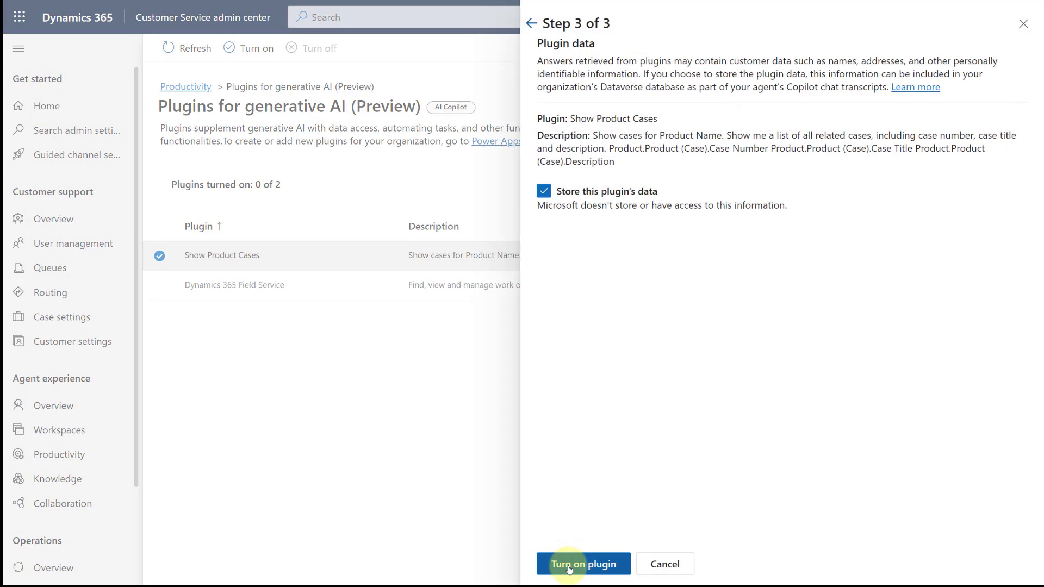
click(592, 565)
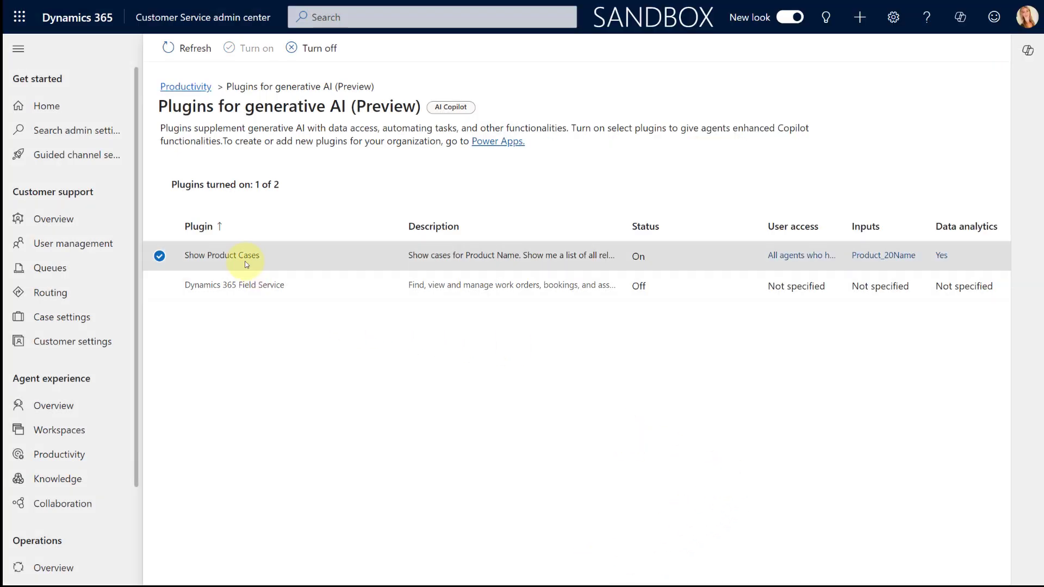
Step: Review the Show Product Cases plugin's user access and input mapping, closing both without changes
click(801, 256)
click(642, 561)
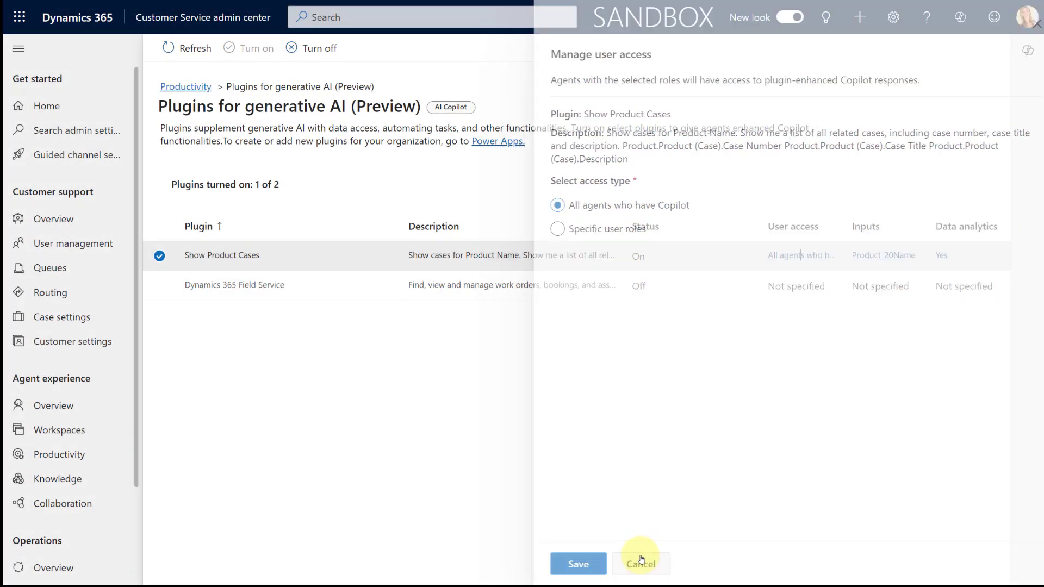
click(884, 255)
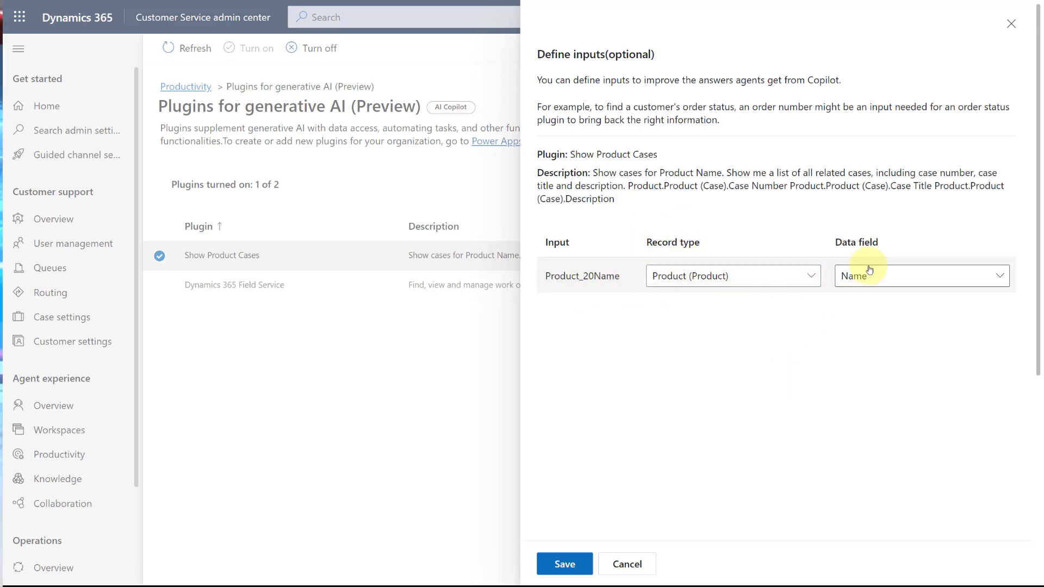
click(1011, 23)
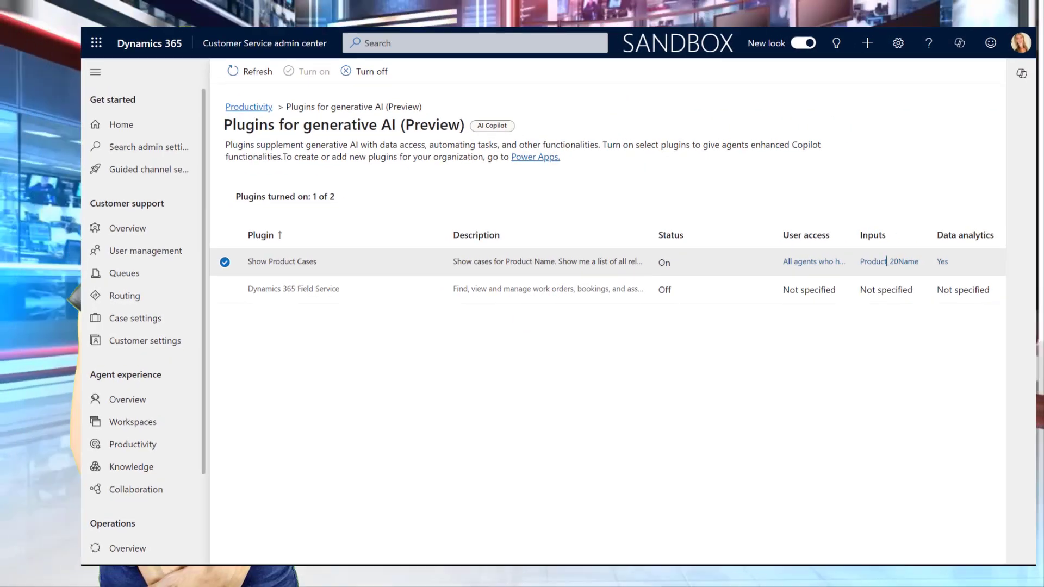